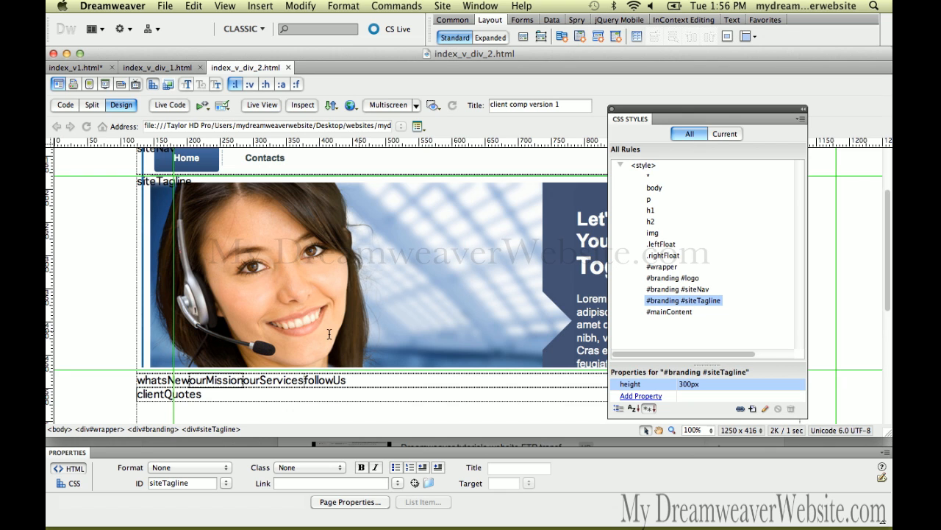
Step: Create a CSS rule for the whatsNew div with the selector #whatsNew, and open its Box settings
double_click(155, 381)
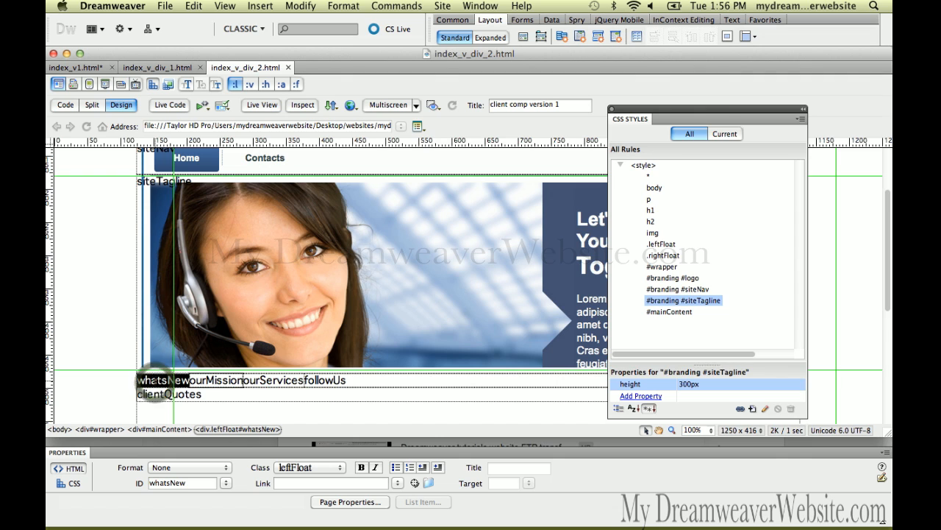
right_click(146, 380)
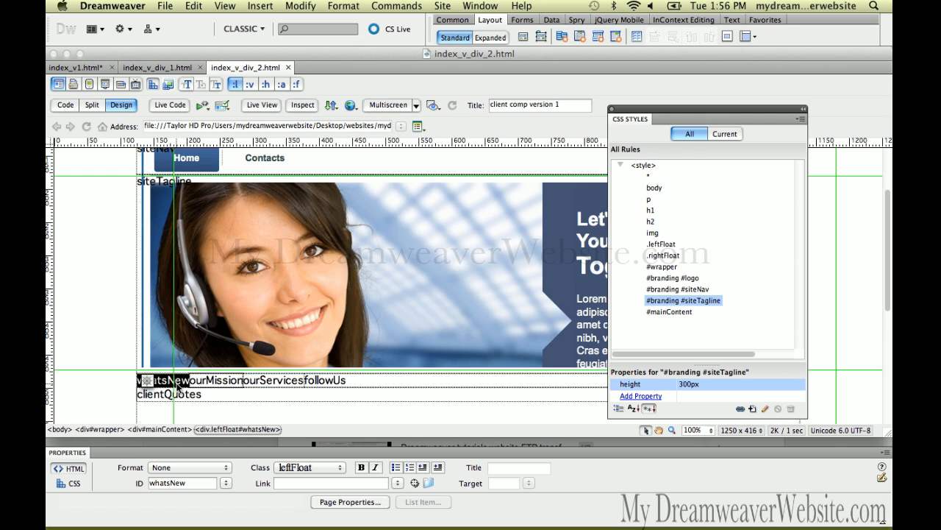
click(226, 385)
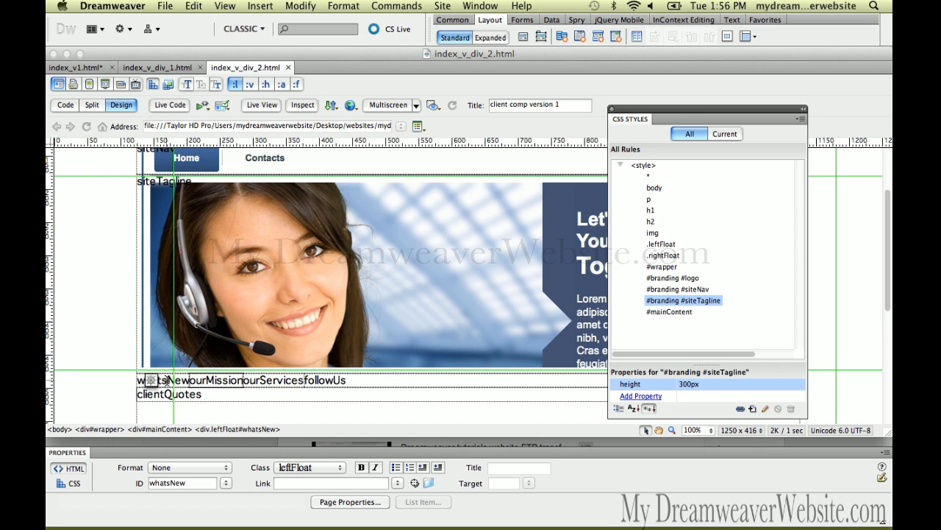
click(239, 429)
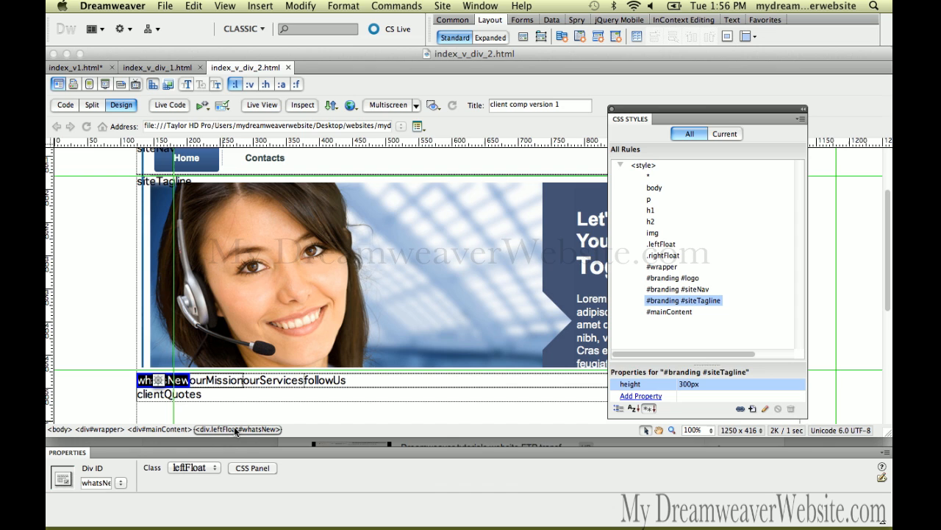
click(234, 426)
click(752, 408)
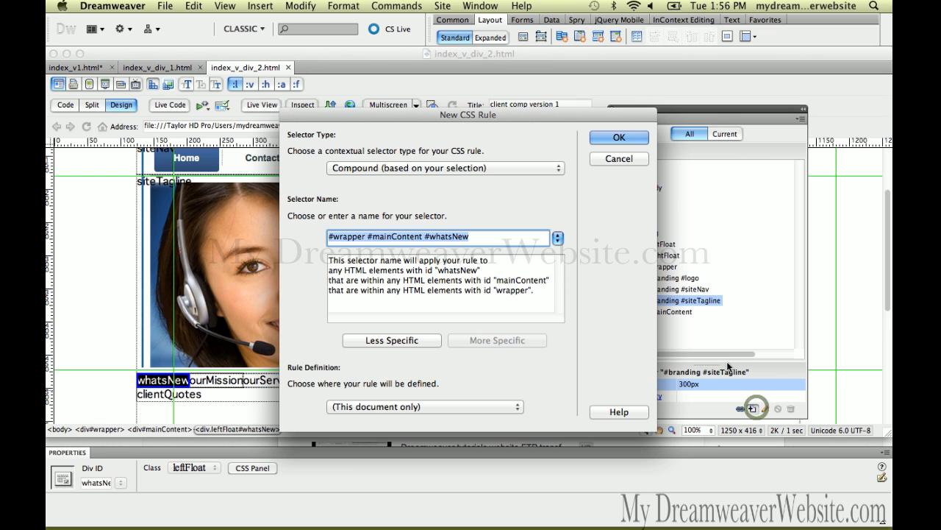
click(426, 342)
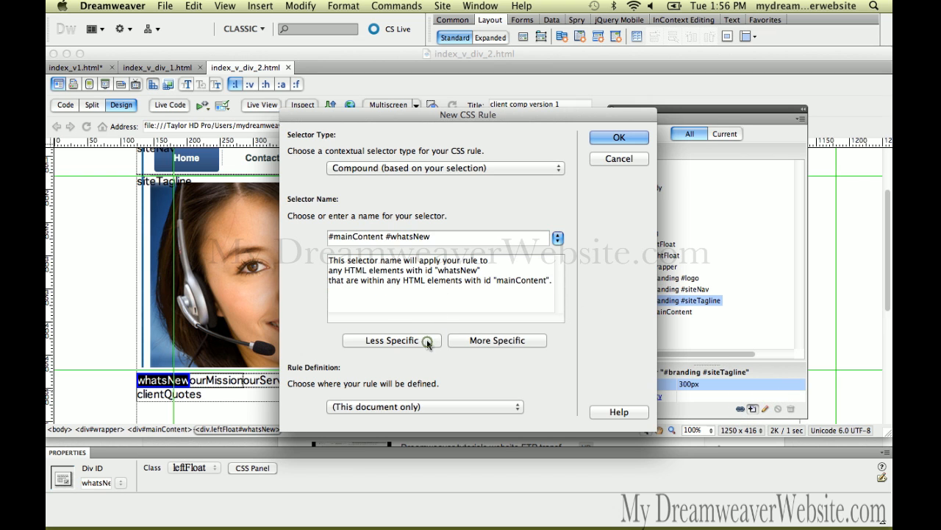
click(427, 342)
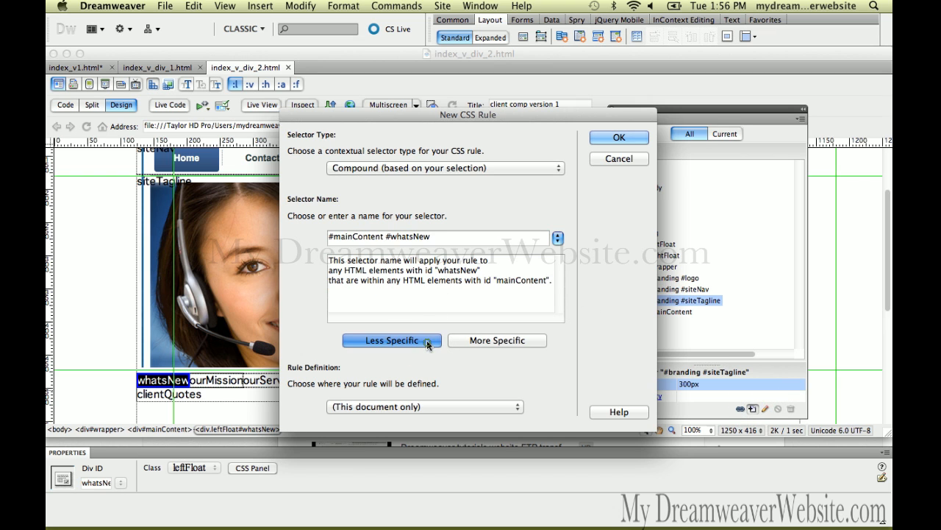
click(601, 138)
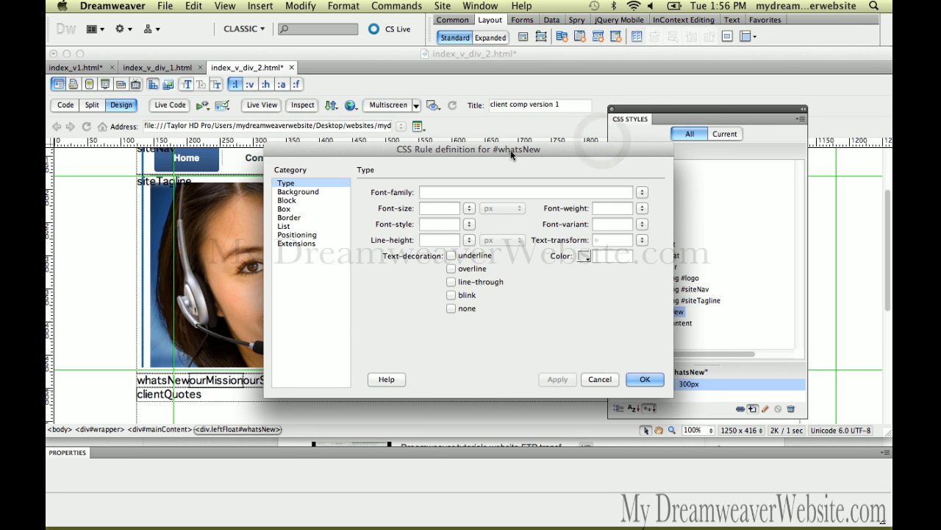
drag(510, 150, 540, 154)
click(366, 211)
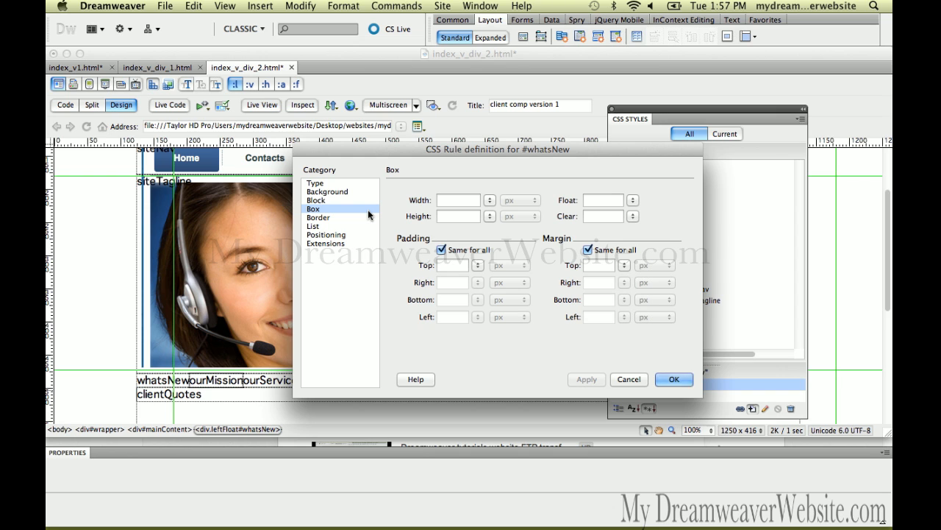
Step: Enter 990/3 as the box width of the #whatsNew rule
click(445, 199)
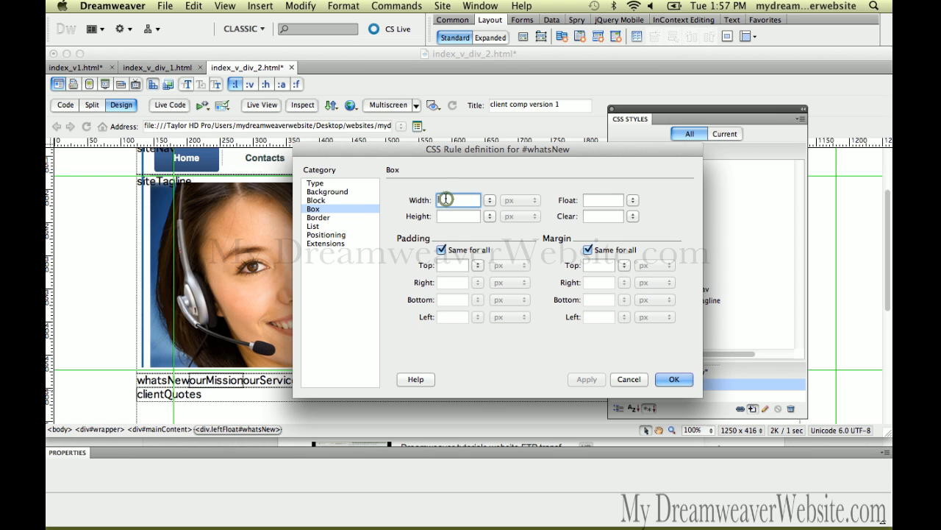
text(990/)
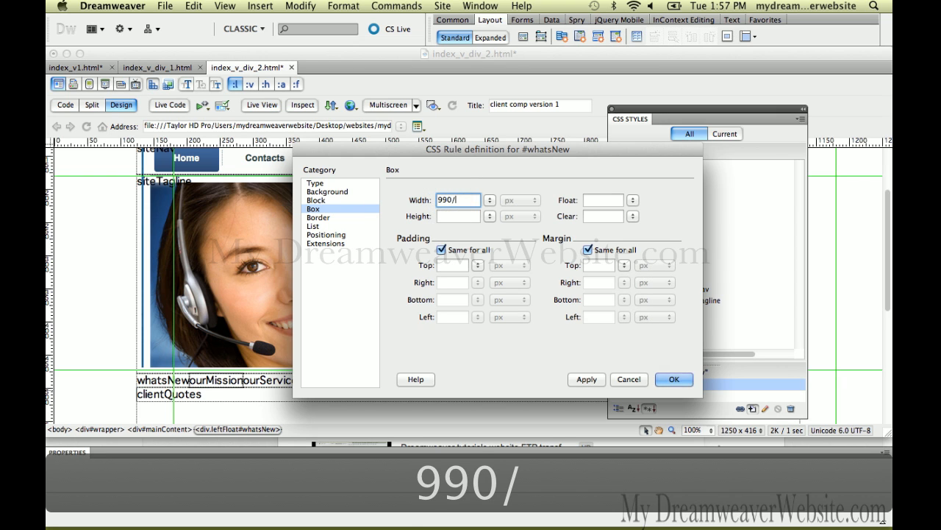
text(3)
key(Tab)
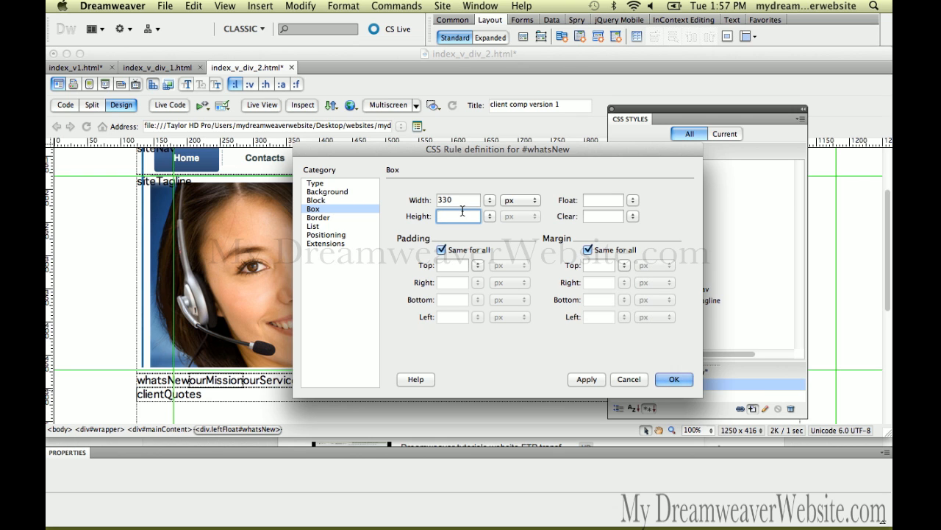
Step: Set the #whatsNew box width to 33%, apply the rule and save the page
double_click(460, 200)
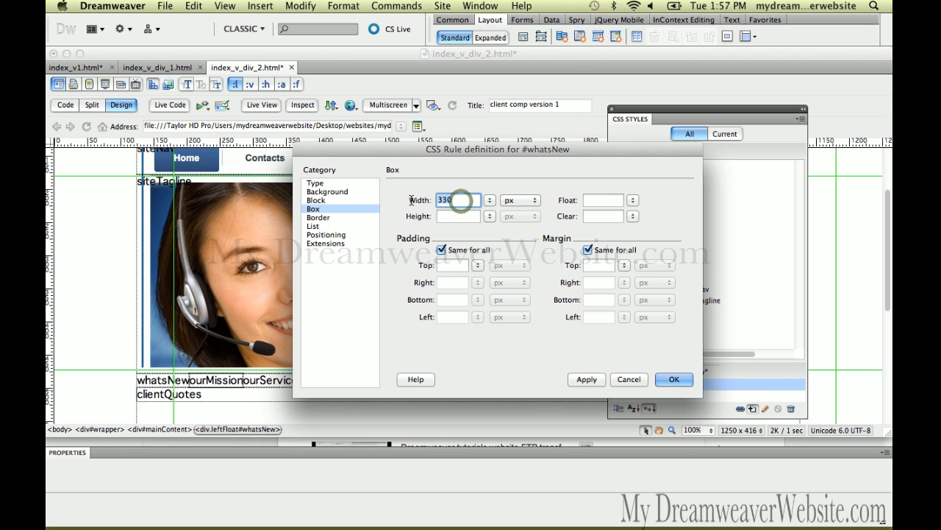
text(3)
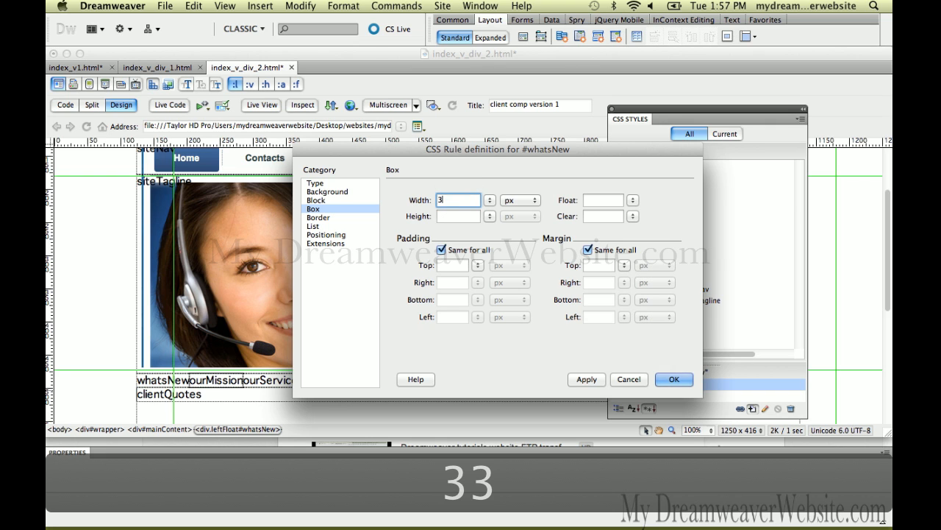
text(3%)
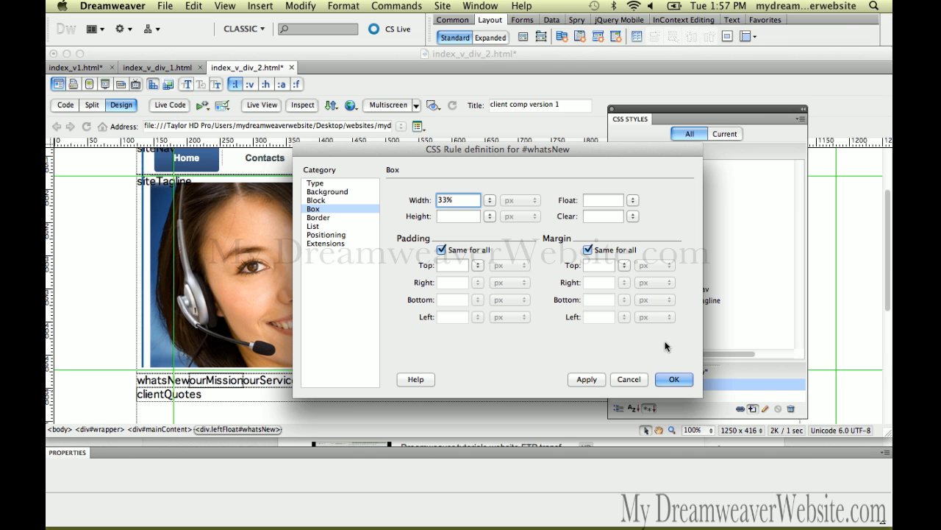
click(670, 380)
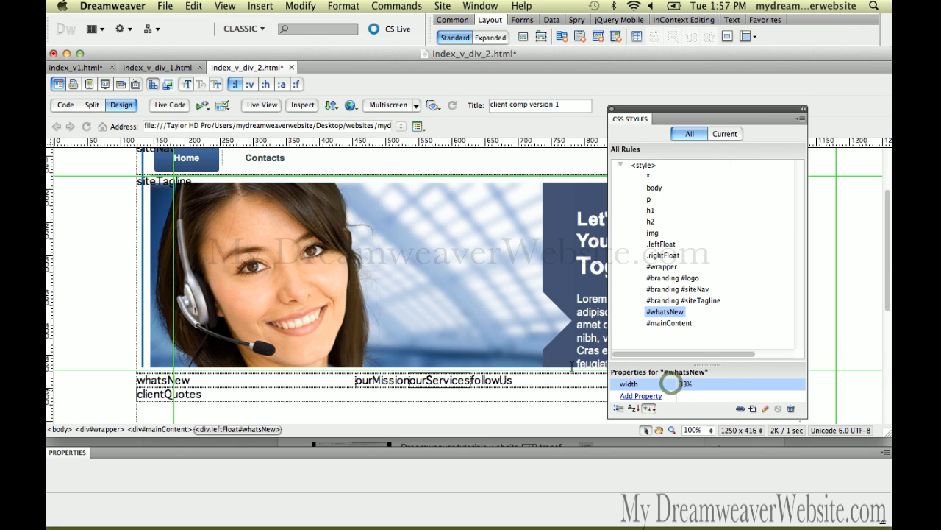
click(462, 371)
key(super+s)
Step: Create a CSS rule for the ourMission div with its selector shortened to #ourMission
click(363, 381)
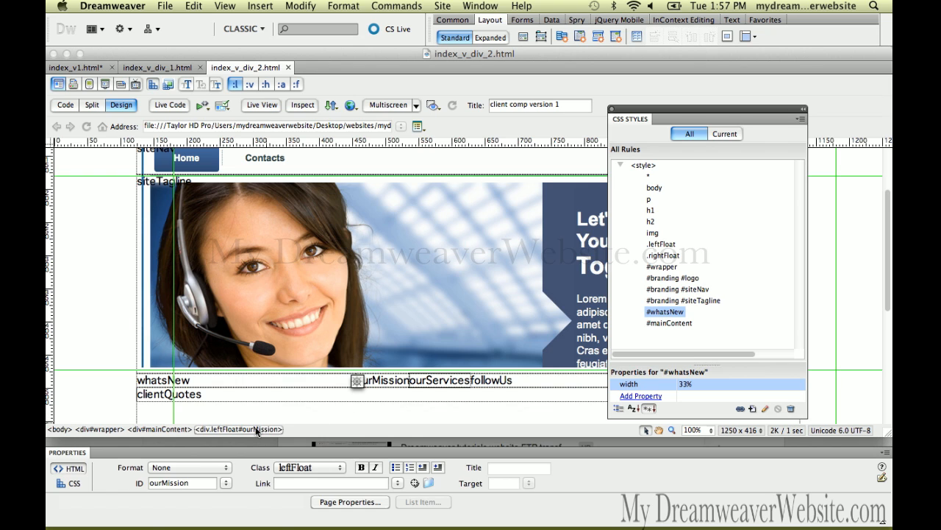
click(243, 428)
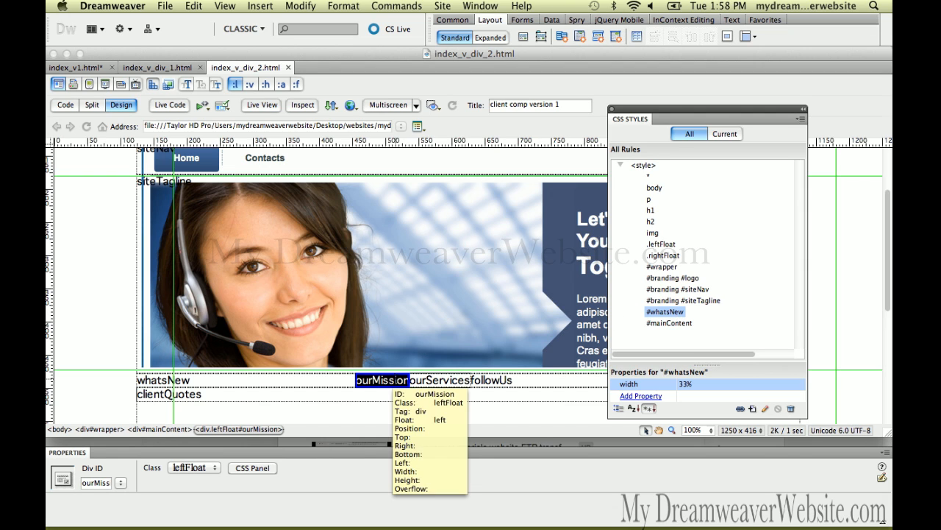
click(753, 409)
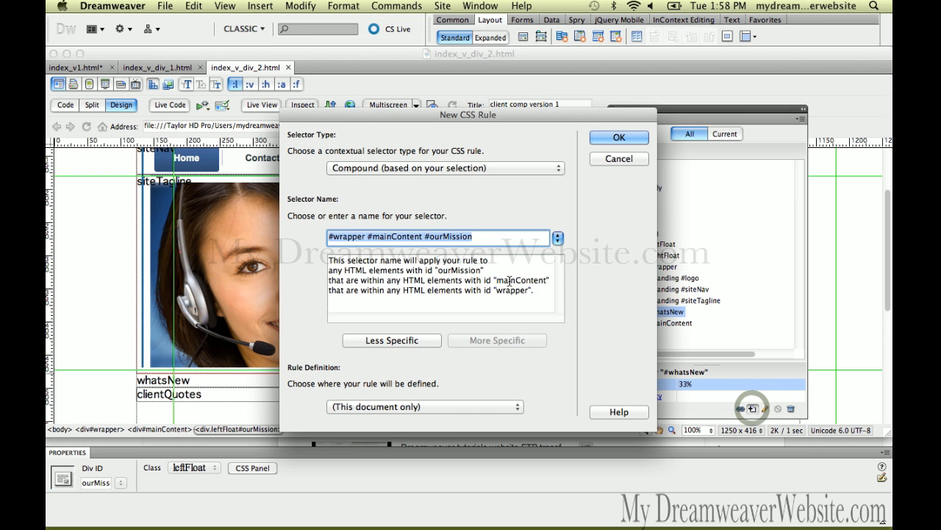
click(406, 339)
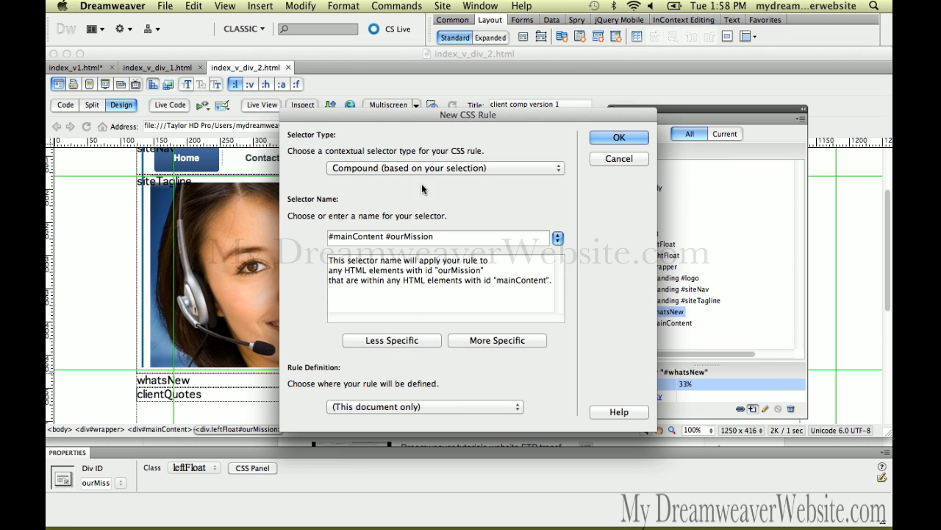
drag(435, 116, 372, 107)
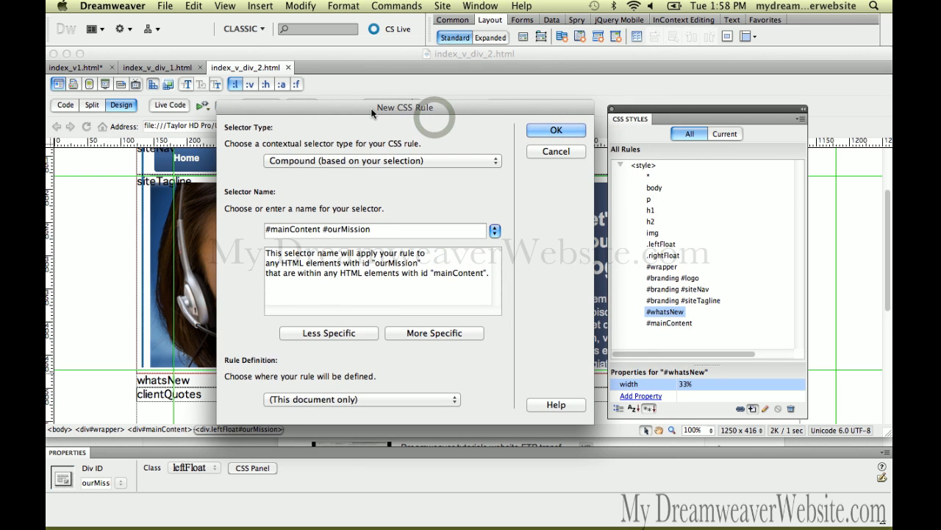
click(351, 336)
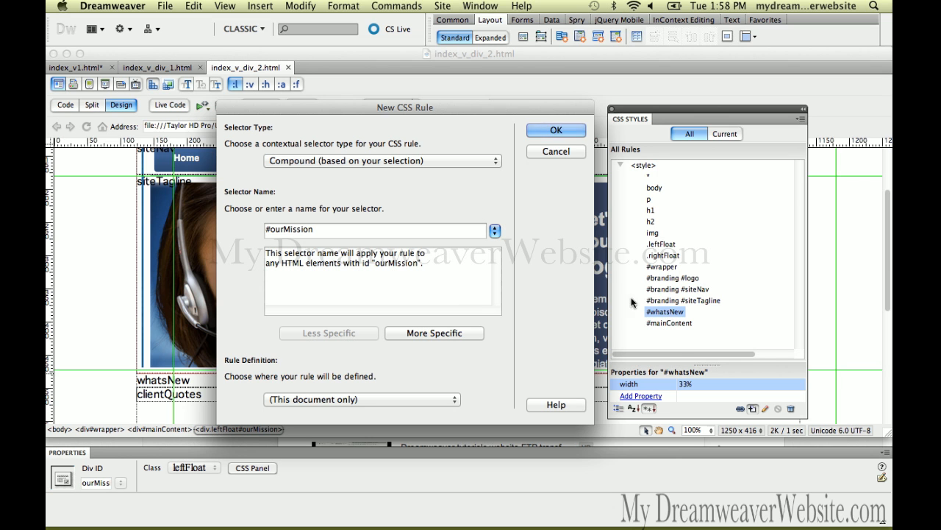
click(564, 130)
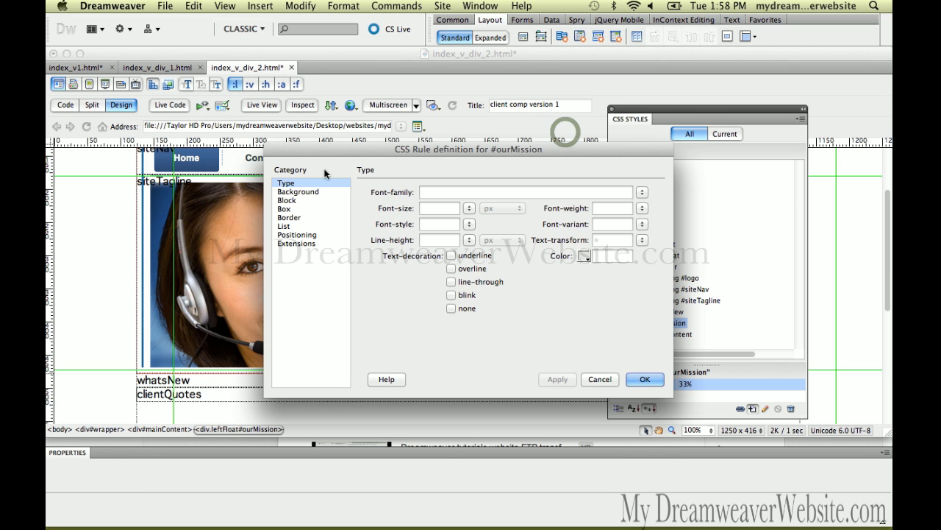
Step: Set the #ourMission box width to 33% and apply the rule
click(302, 209)
click(427, 199)
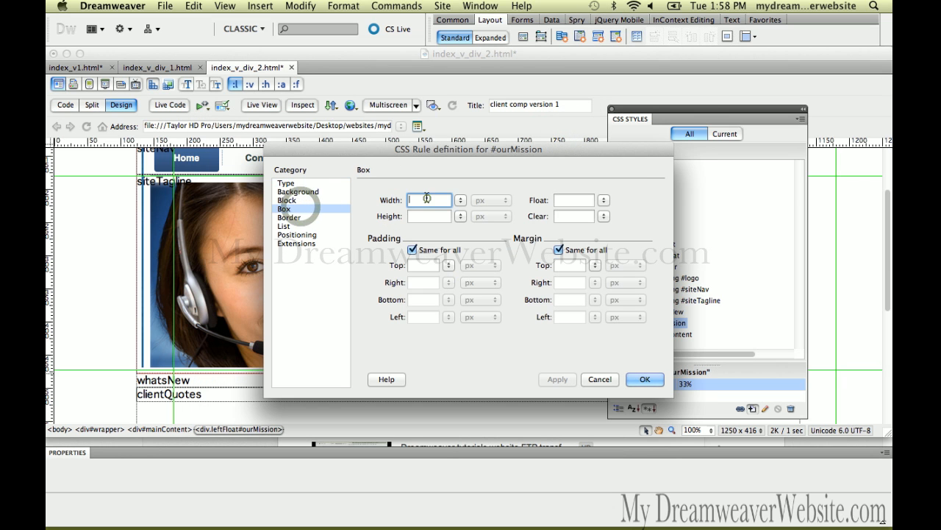
text(33%)
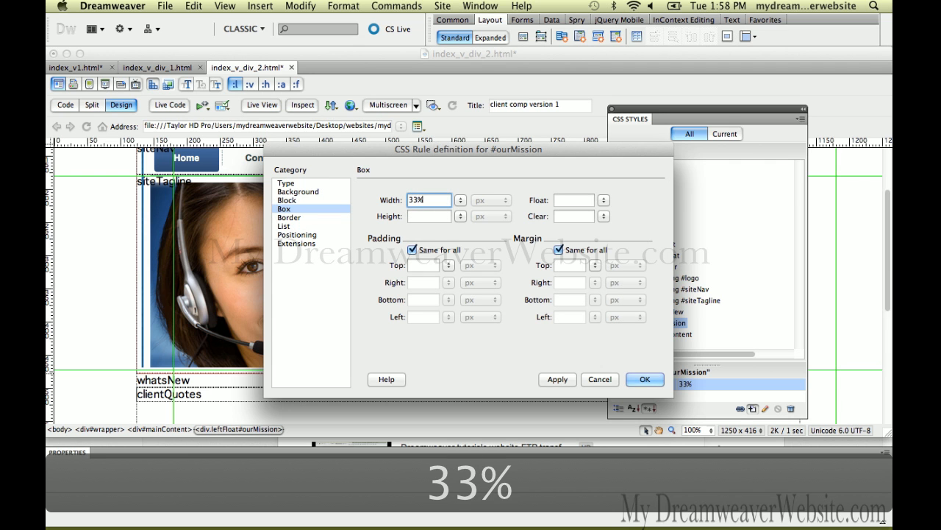
click(645, 379)
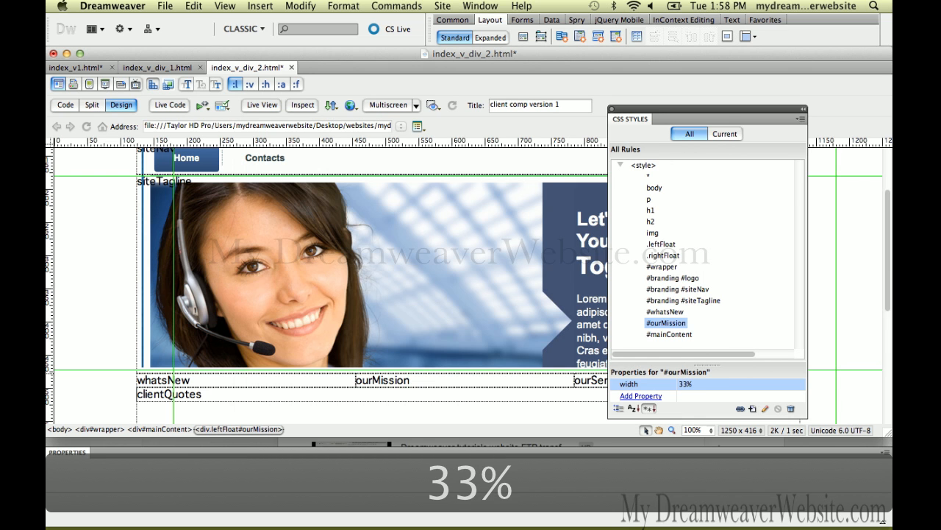
Step: Create a CSS rule for the ourServices div with its selector shortened to #ourServices
drag(639, 109, 744, 118)
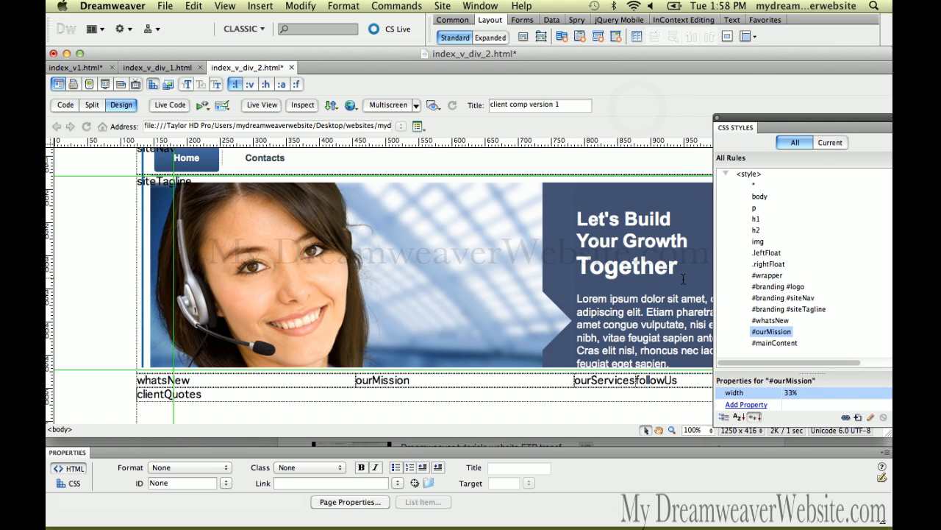
click(621, 382)
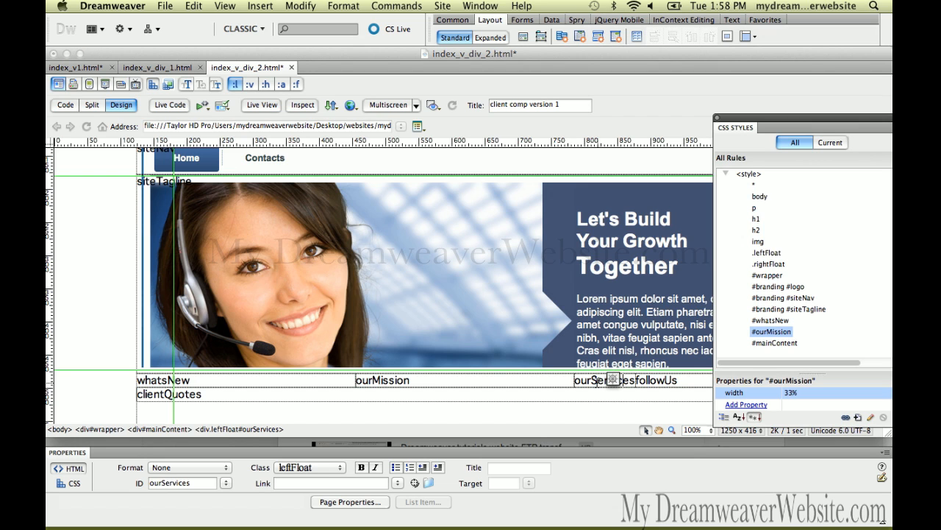
click(587, 383)
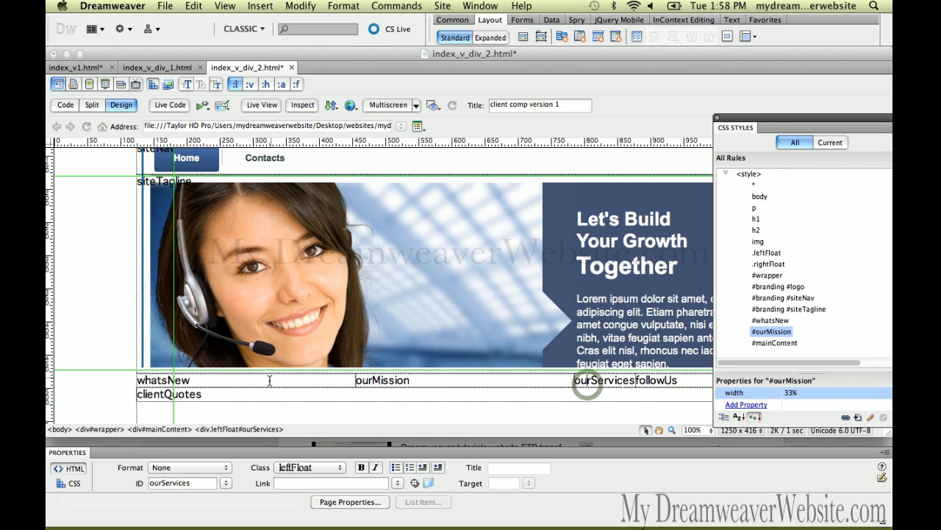
click(255, 429)
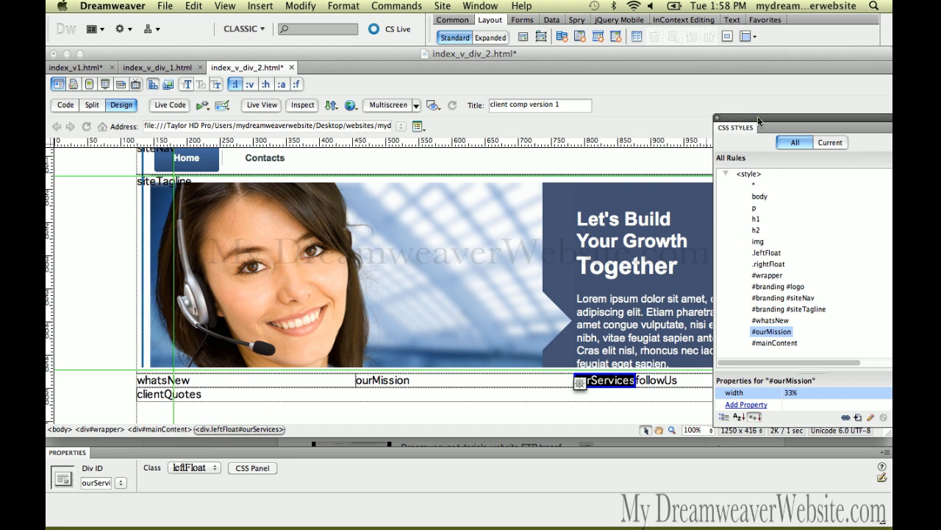
drag(757, 118, 675, 98)
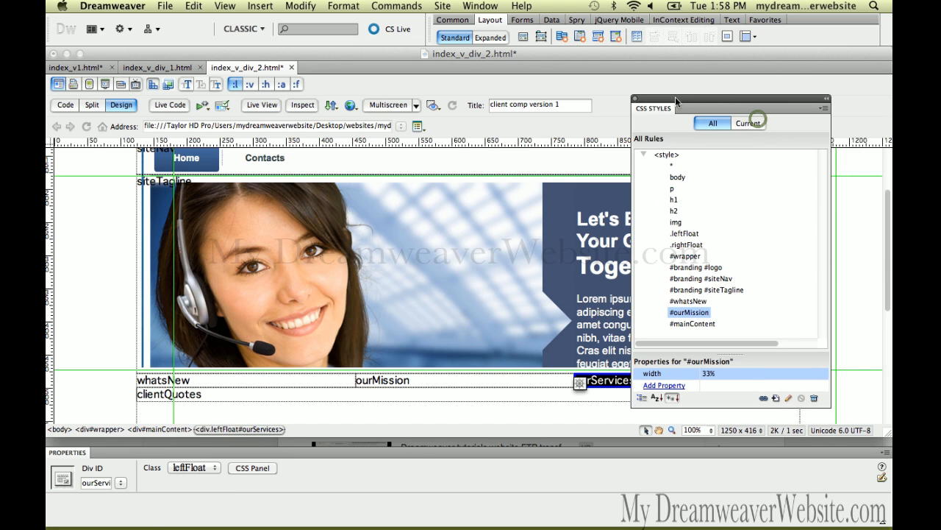
click(775, 398)
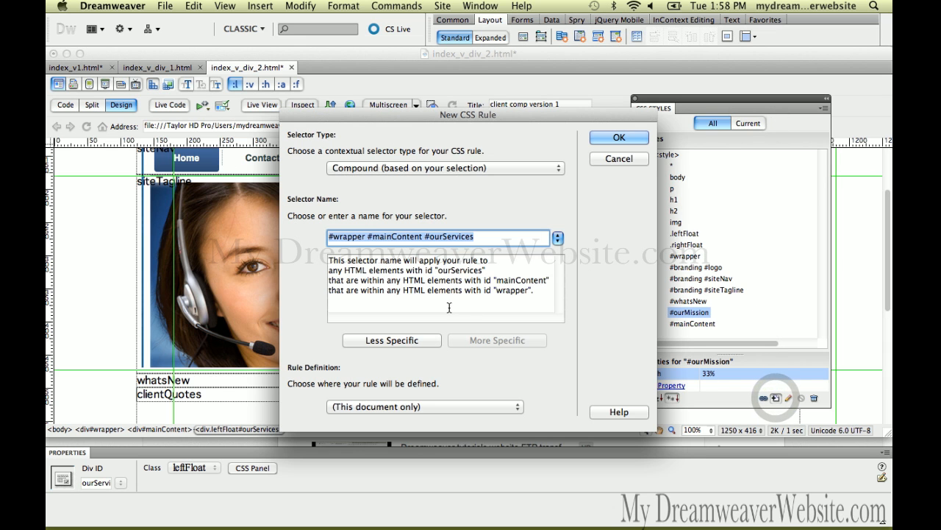
click(406, 340)
click(406, 341)
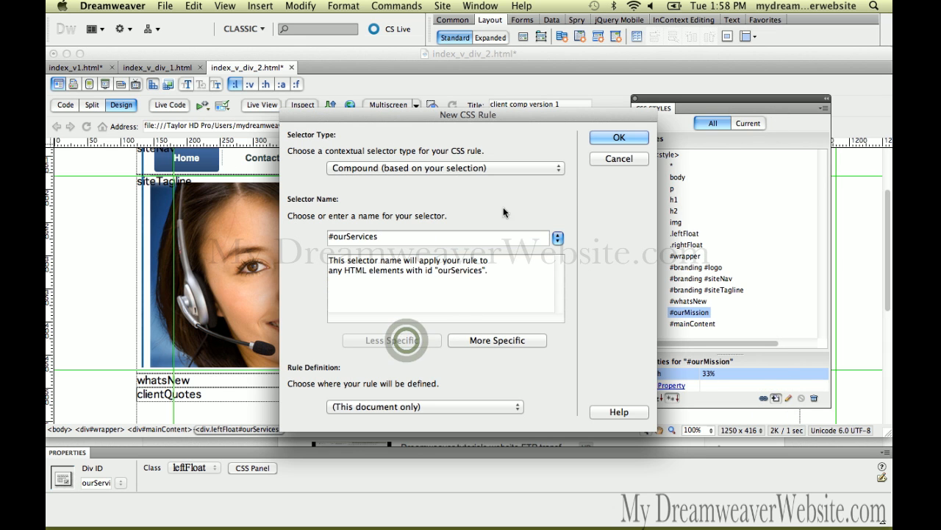
click(622, 139)
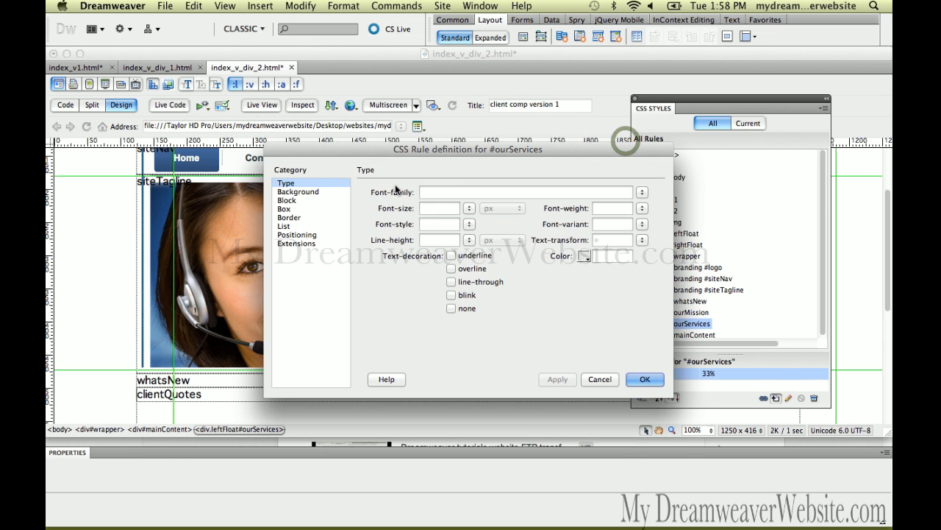
Step: Set the #ourServices box width to 33%, apply the rule, move the CSS styles aside and save the page
click(326, 210)
click(432, 203)
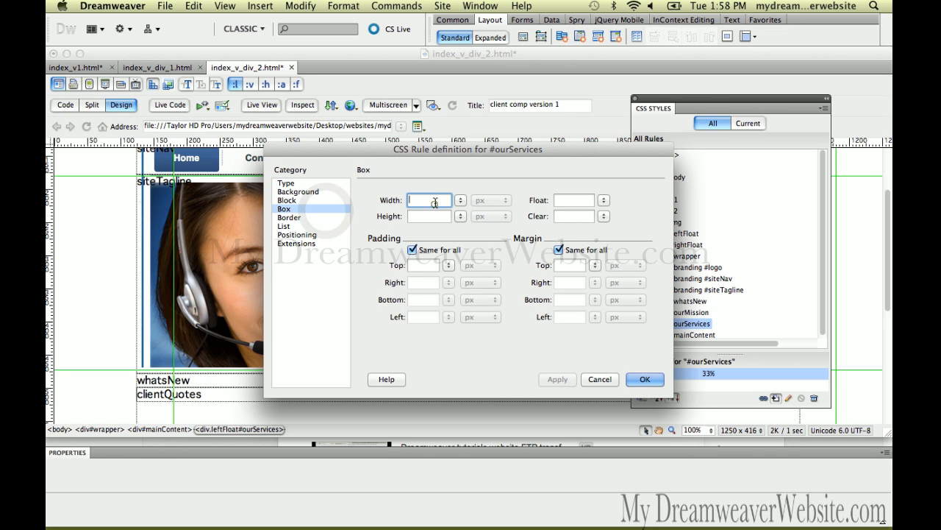
text(33%)
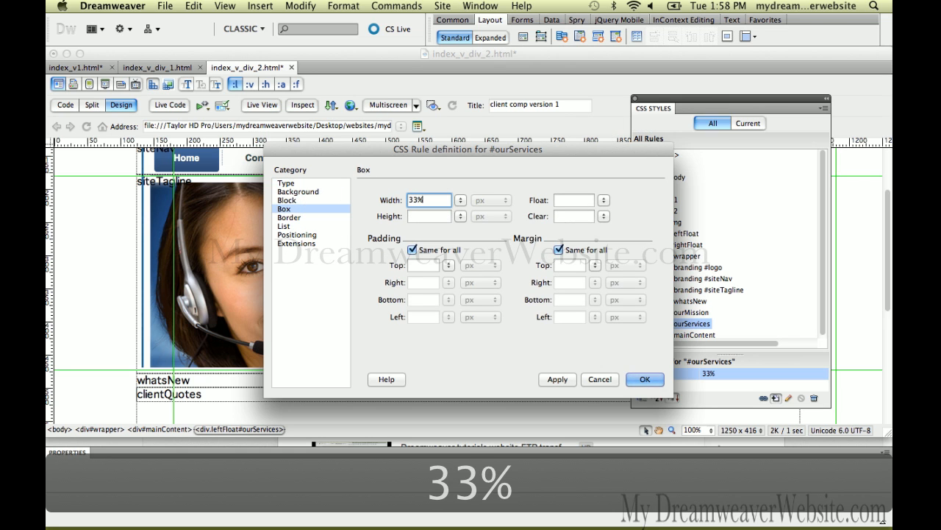
click(644, 379)
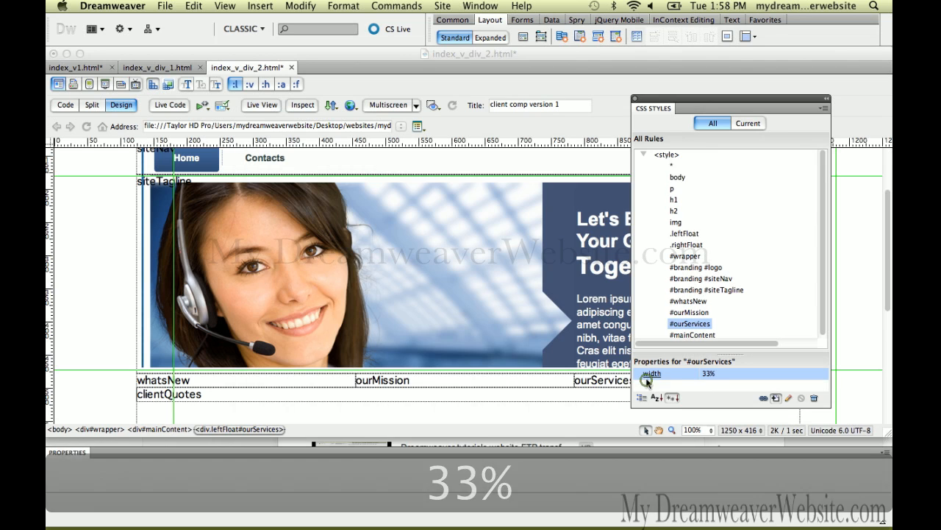
drag(674, 96, 771, 110)
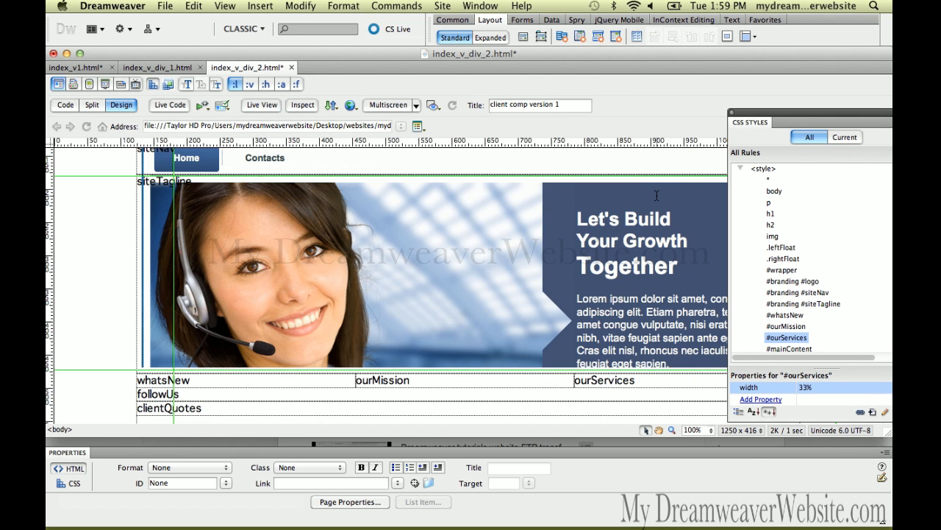
key(super+s)
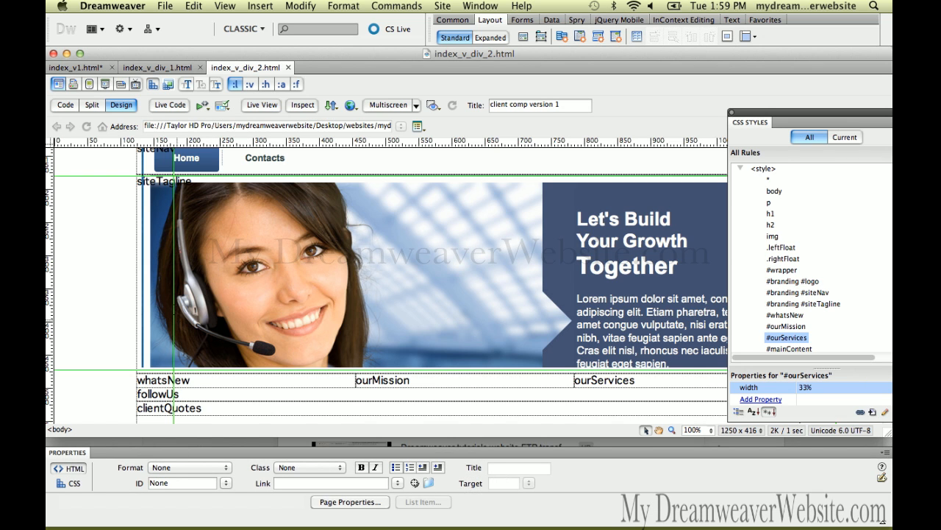
key(super+s)
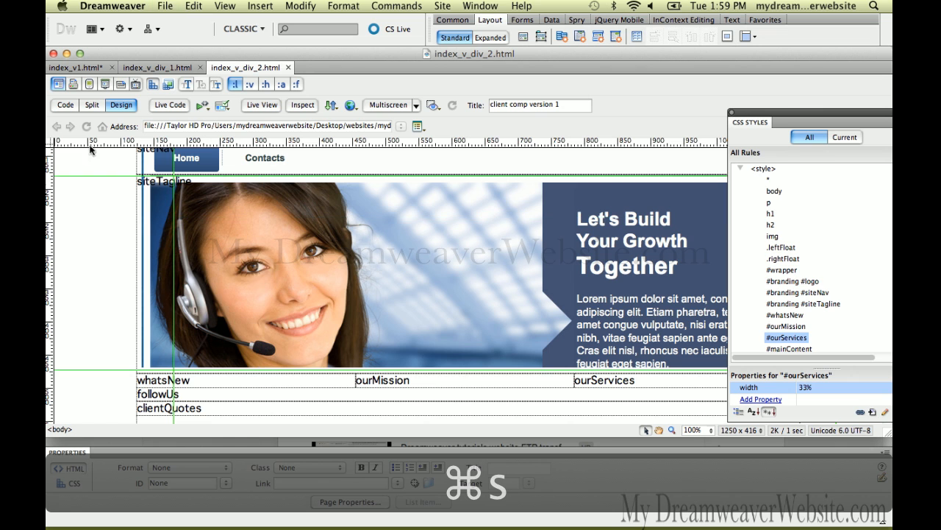
Step: Check the annotated div layout in index_v1.html, then return to the followUs div in index_v_div_2.html
click(99, 70)
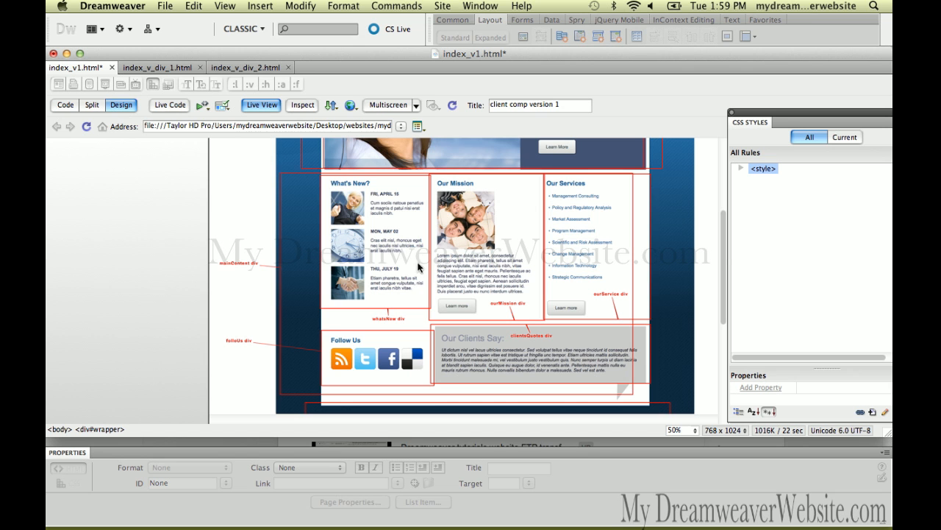
click(267, 69)
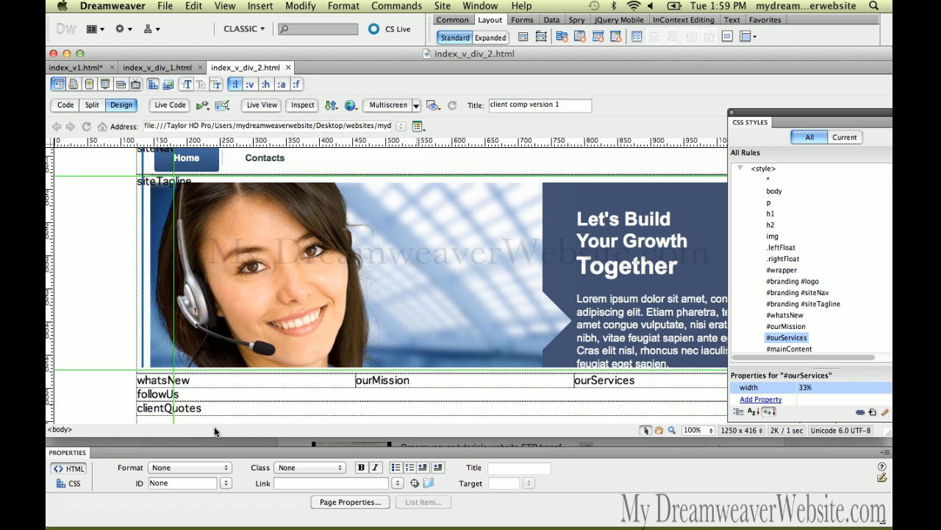
click(163, 393)
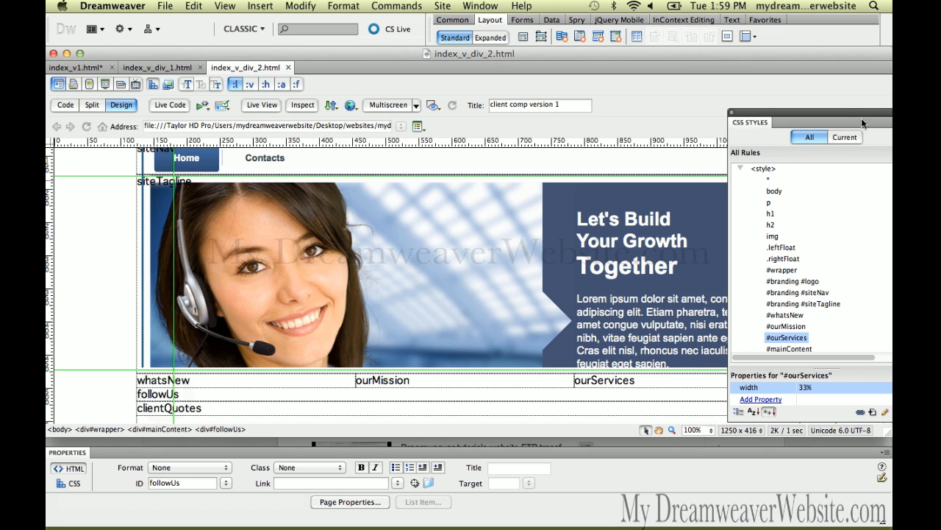
drag(836, 109, 712, 91)
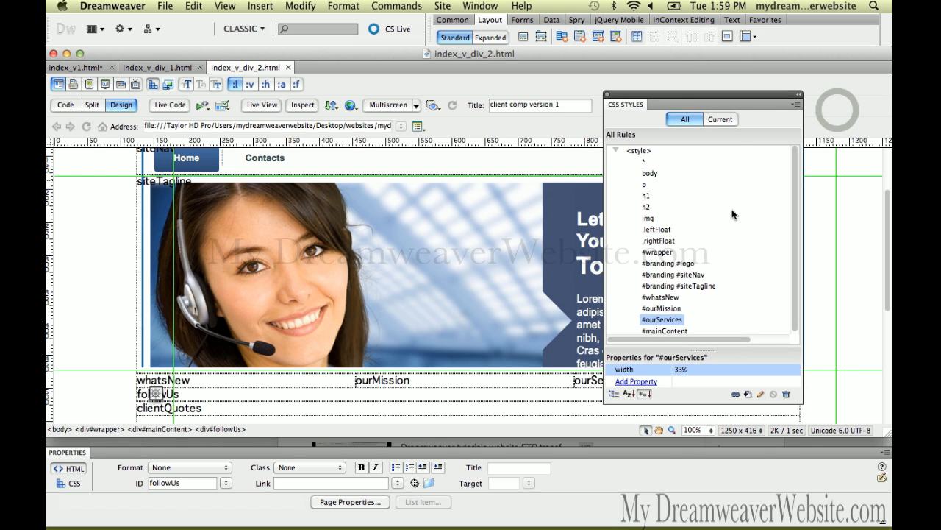
key(super+s)
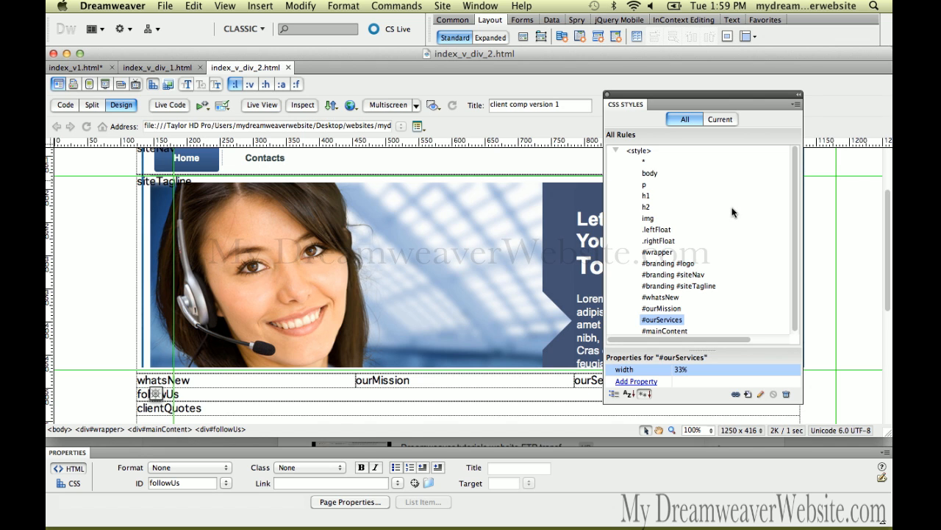
click(524, 38)
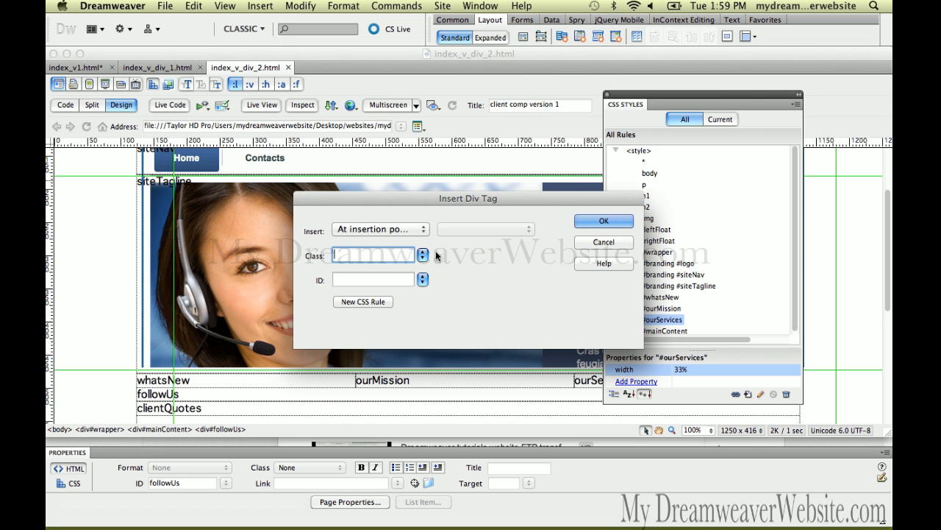
click(424, 255)
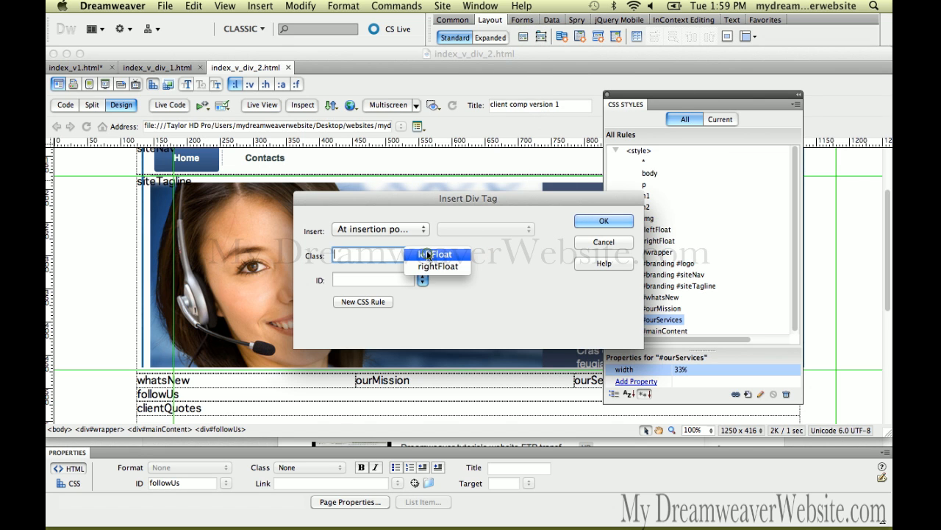
click(590, 243)
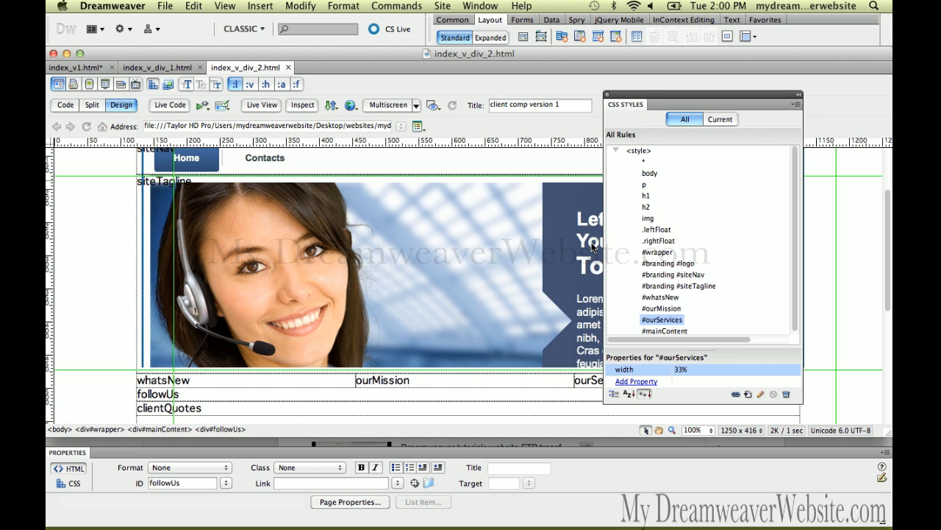
Step: Create a CSS rule for the followUs div with its selector shortened to #followUs
click(161, 395)
click(220, 430)
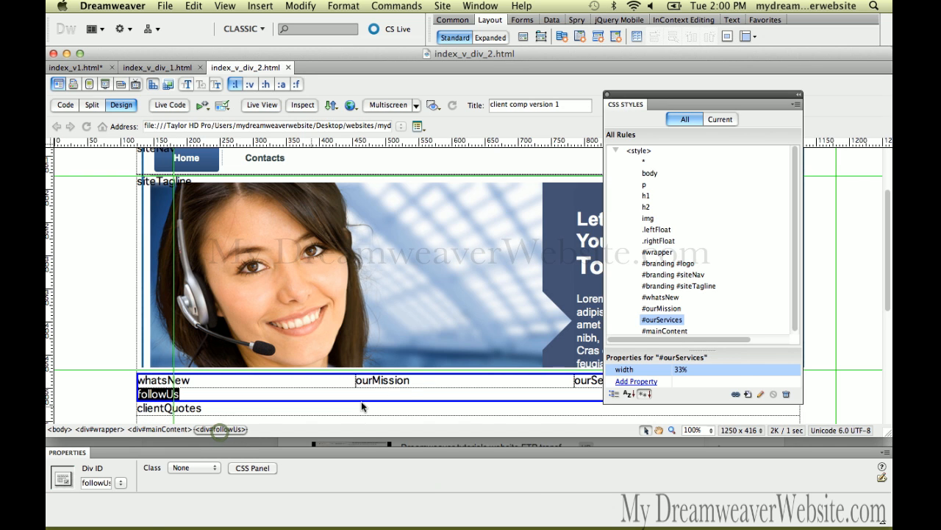
click(749, 394)
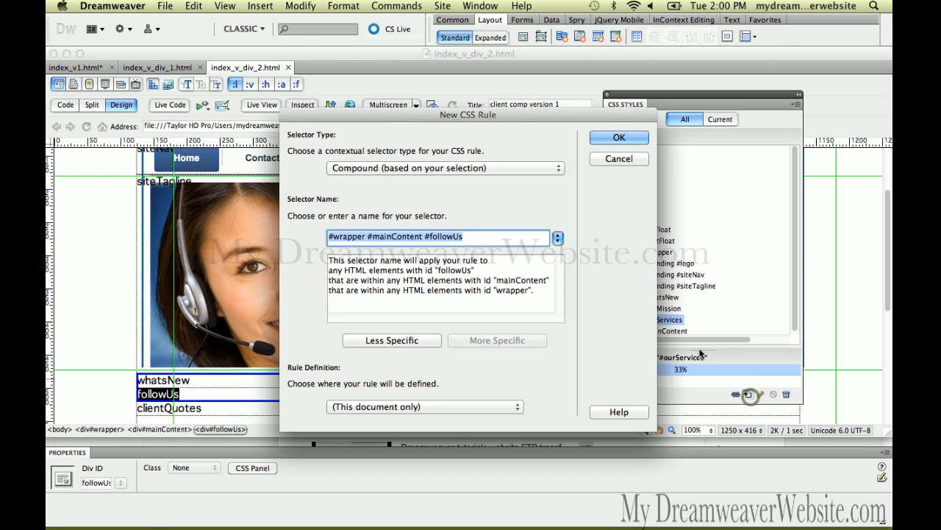
click(418, 339)
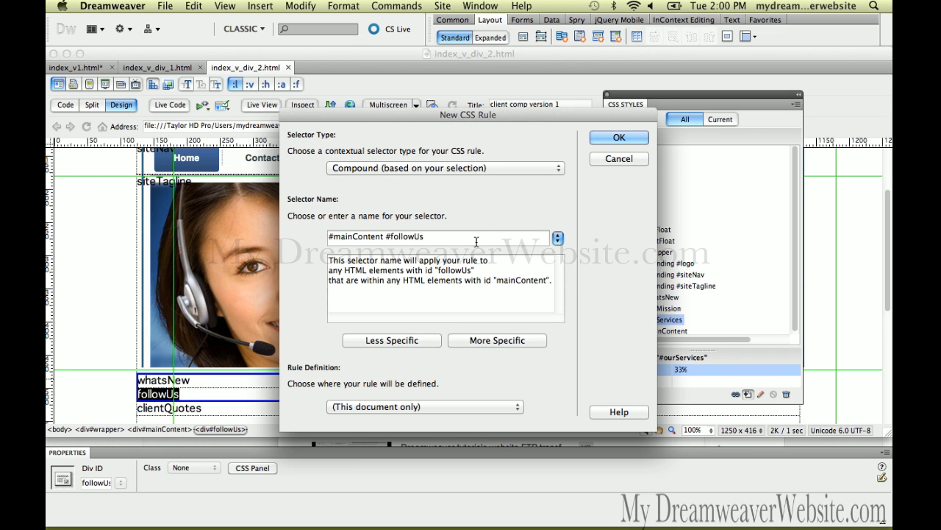
click(425, 337)
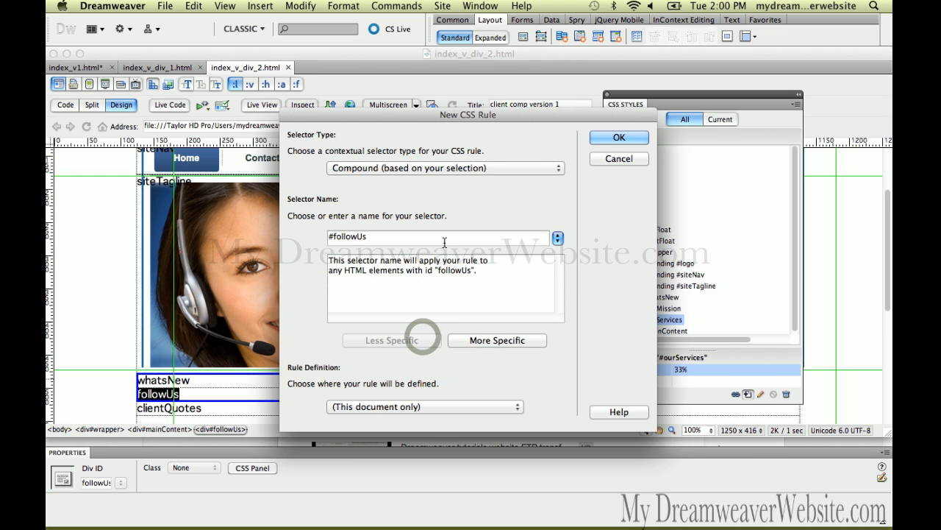
click(594, 139)
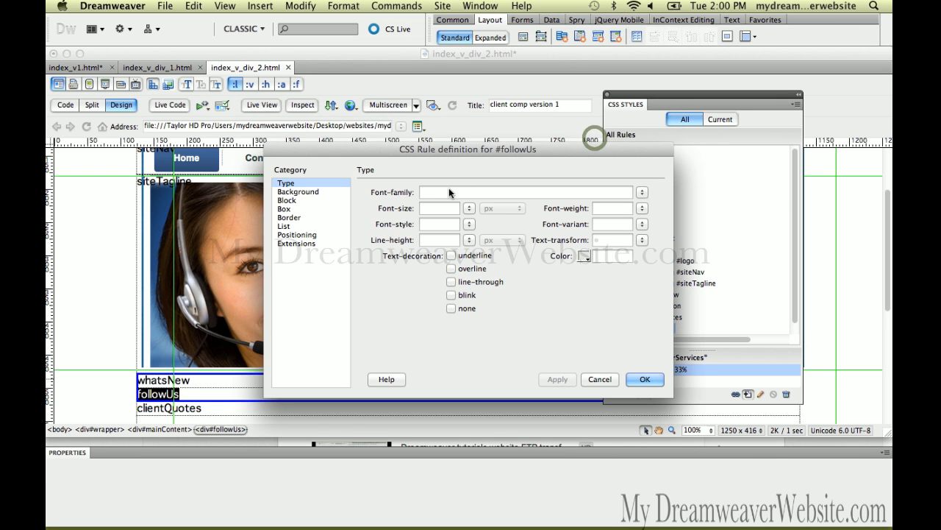
Step: Set the #followUs box width to 33%, apply the rule and save the page
click(326, 209)
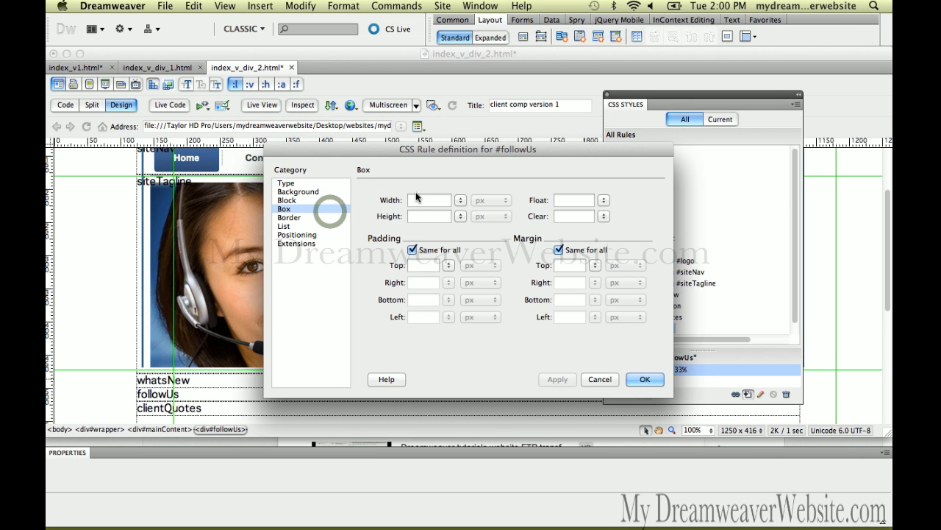
click(418, 198)
text(33)
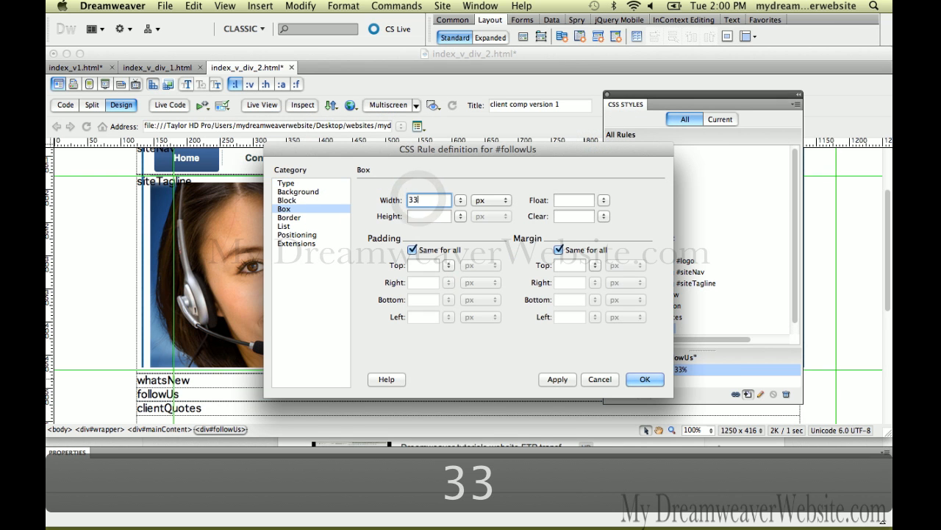
text(5)
key(BackSpace)
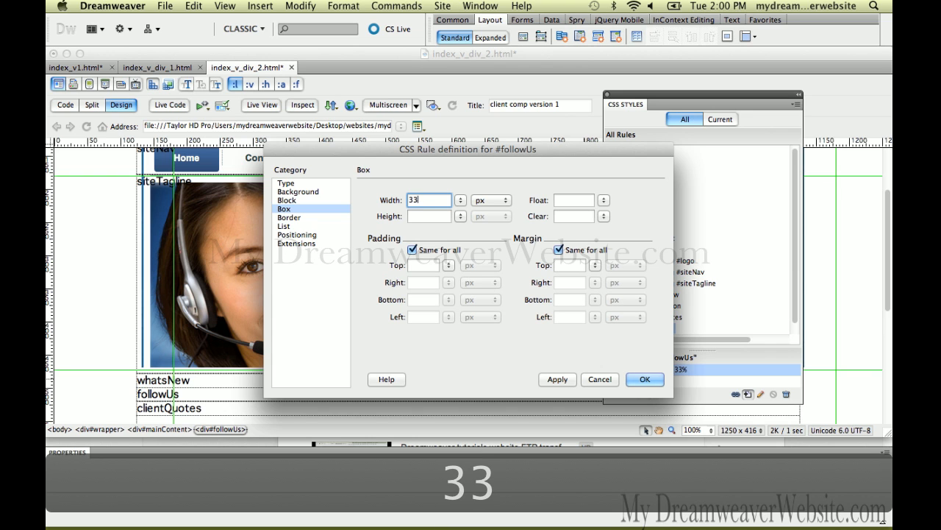
text(4)
key(BackSpace)
text($)
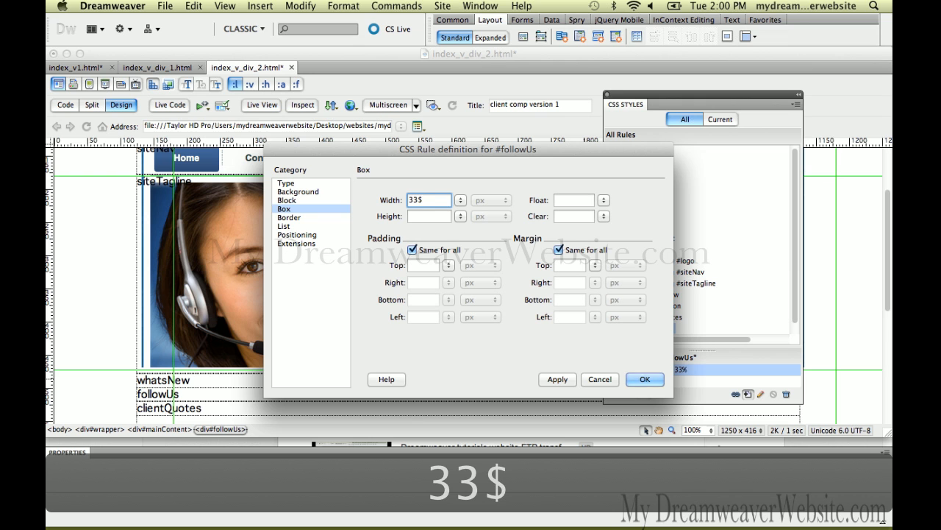
key(BackSpace)
text(%)
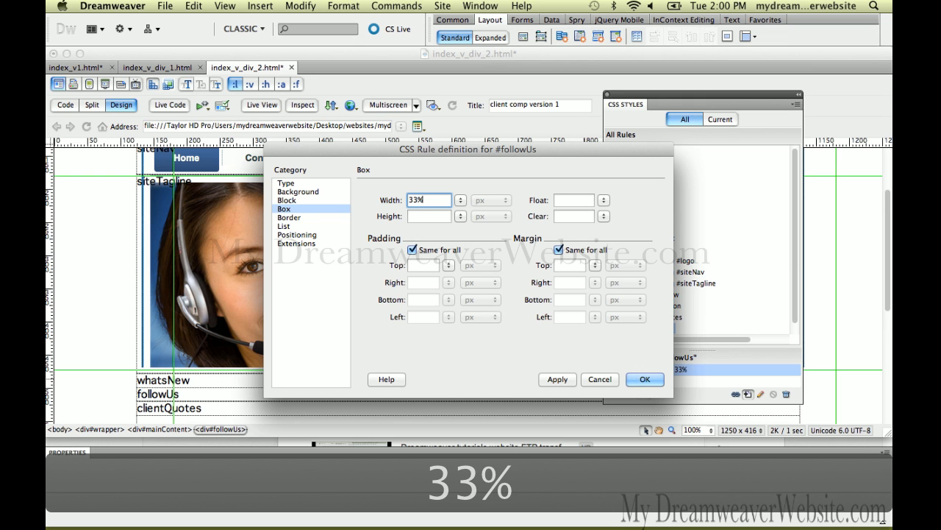
key(Return)
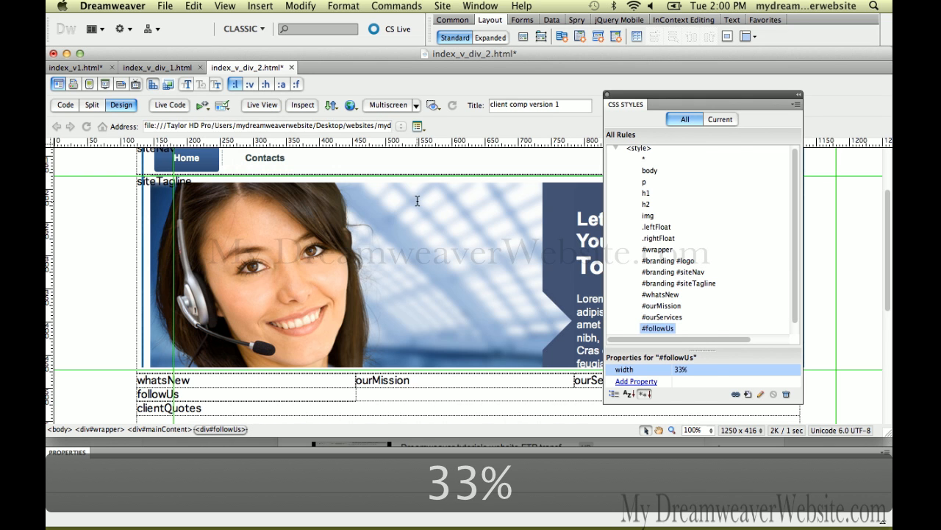
key(super+s)
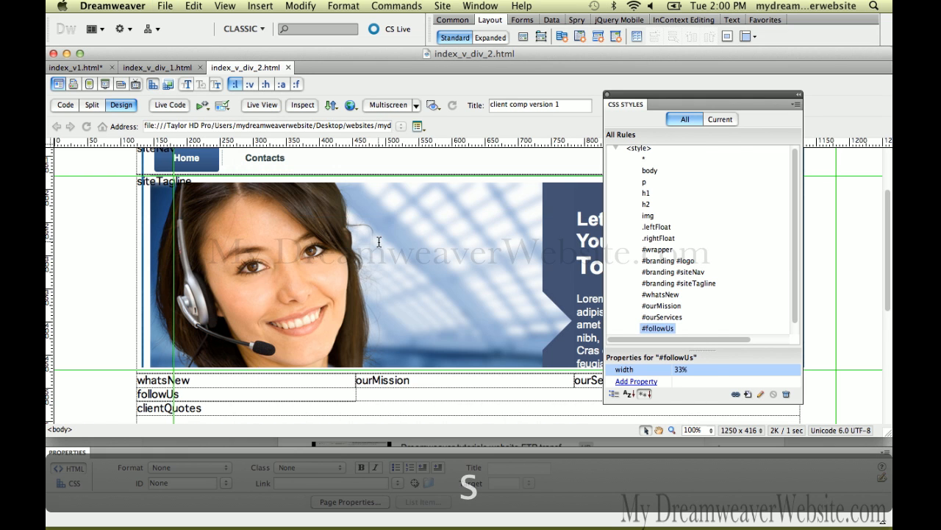
Step: Select the whole followUs div and assign it the leftFloat class
click(341, 394)
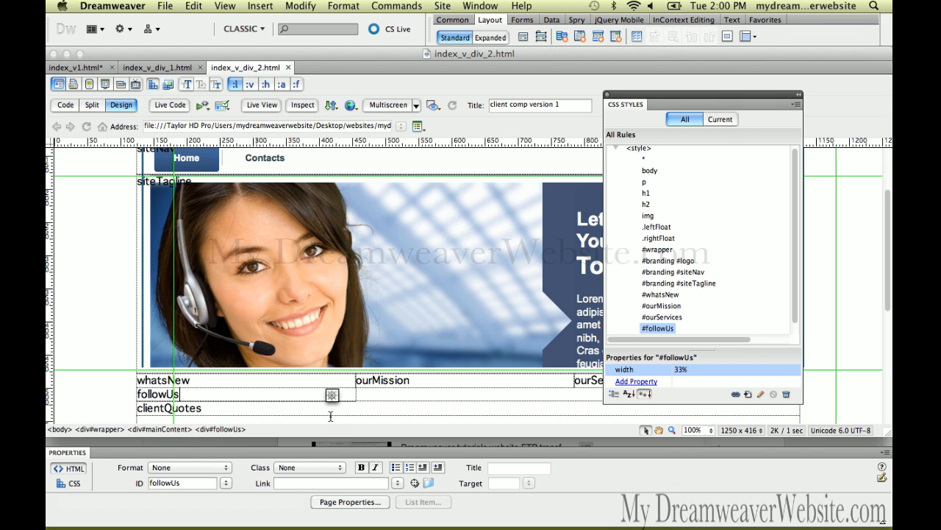
click(284, 395)
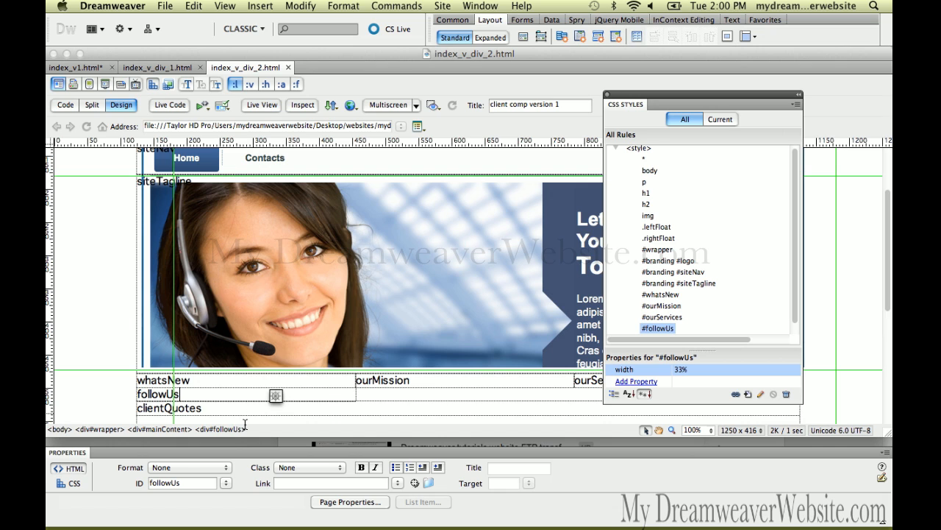
click(223, 431)
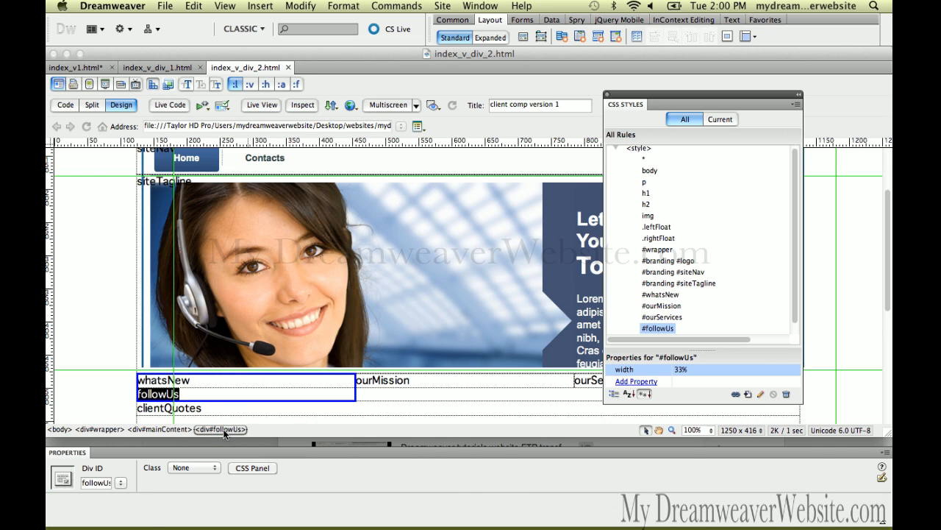
click(213, 394)
double_click(214, 396)
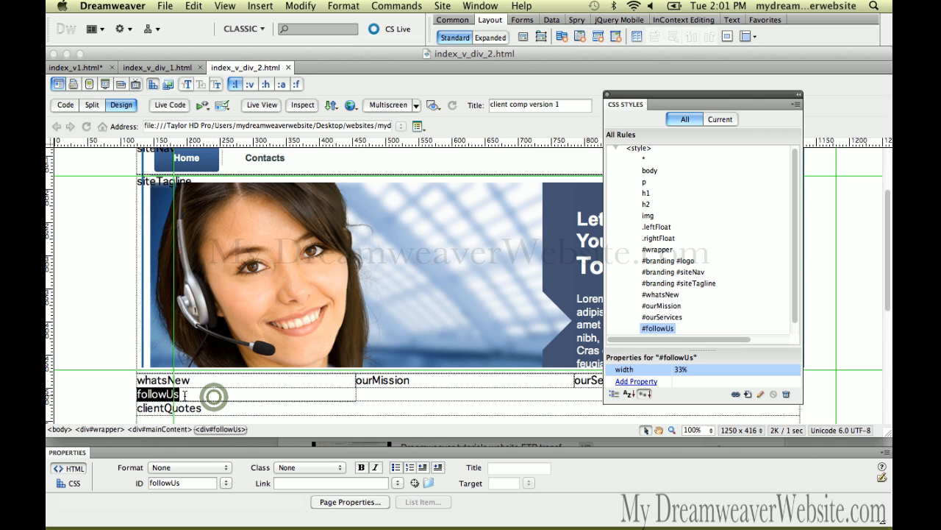
click(220, 428)
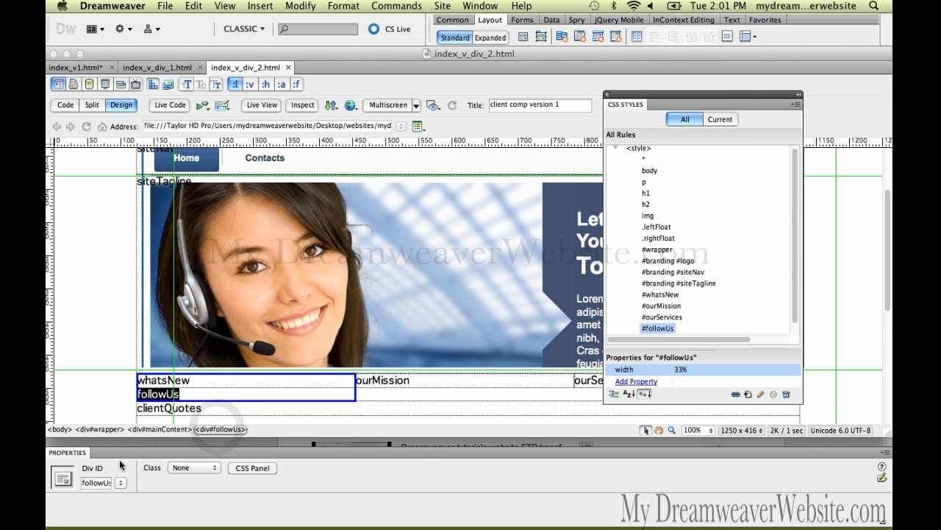
click(194, 468)
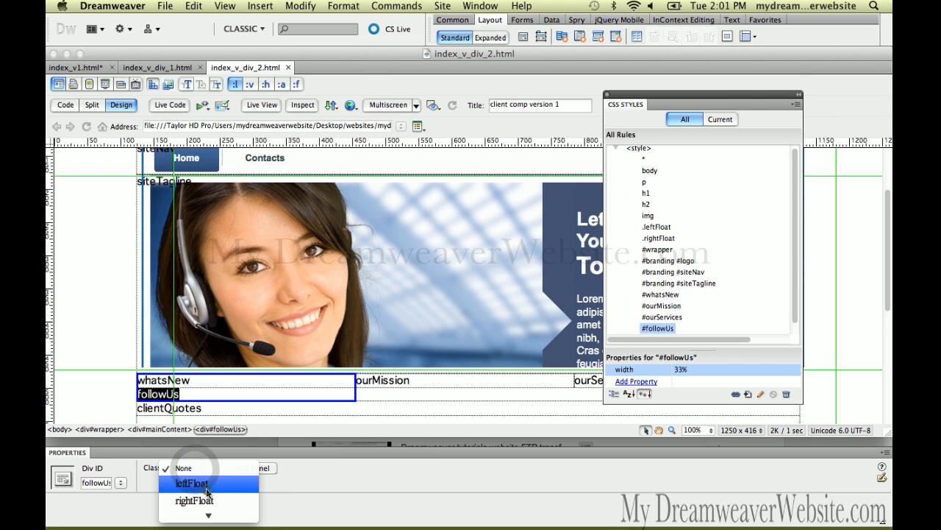
click(206, 485)
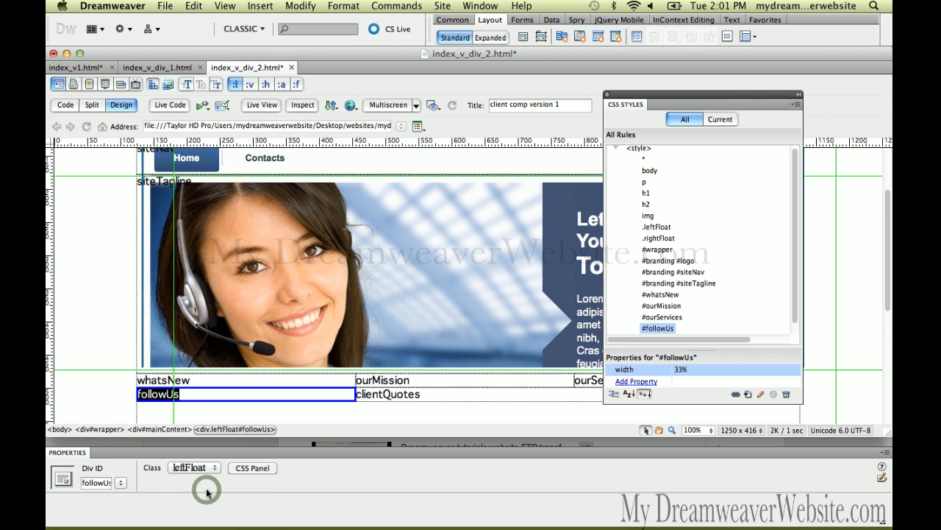
Step: Create a CSS rule for the whole clientQuotes div with its selector shortened to #clientQuotes
click(376, 396)
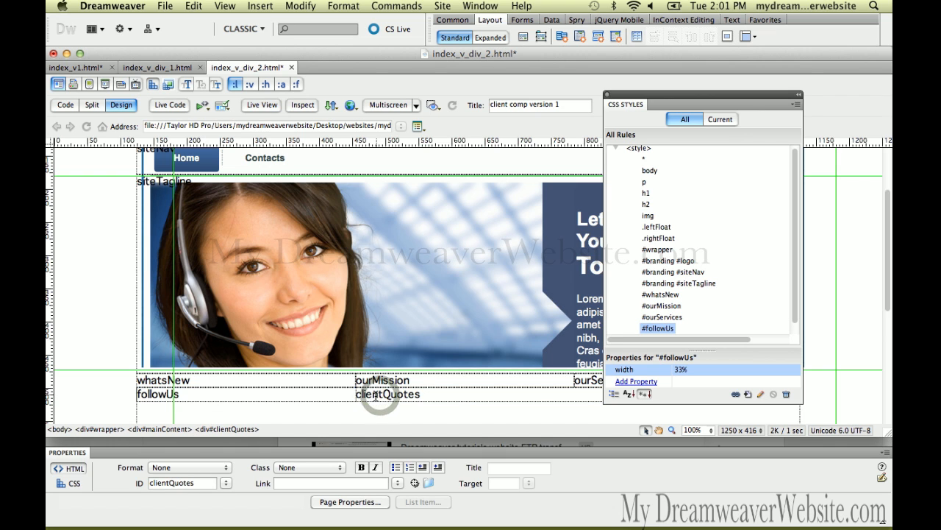
click(239, 429)
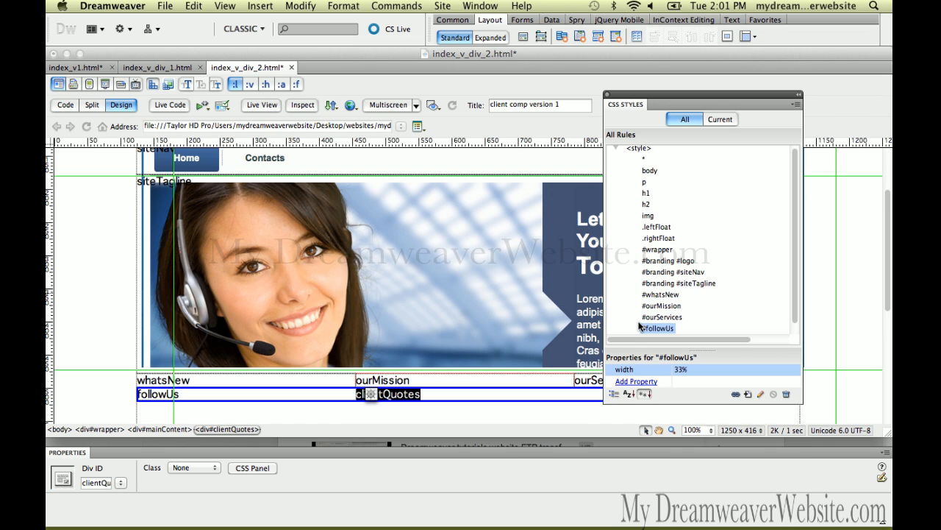
click(747, 395)
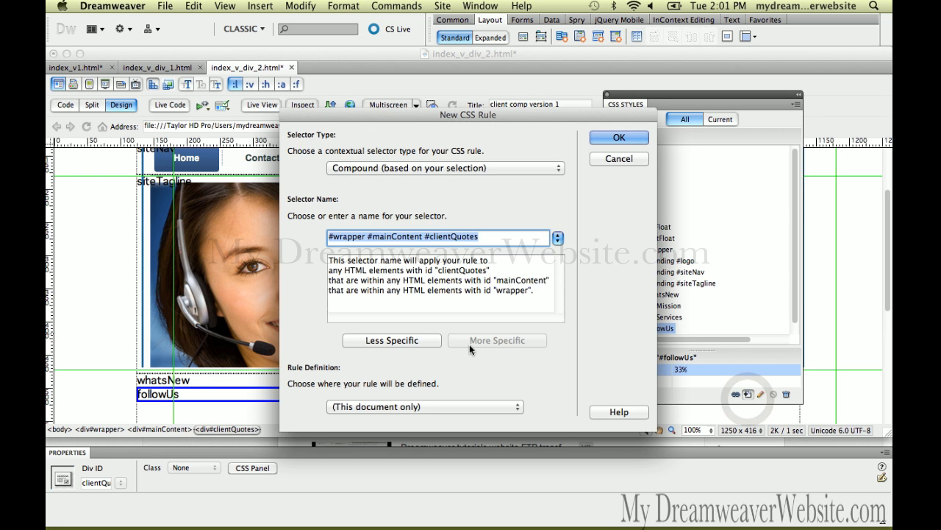
click(431, 340)
click(431, 340)
click(608, 139)
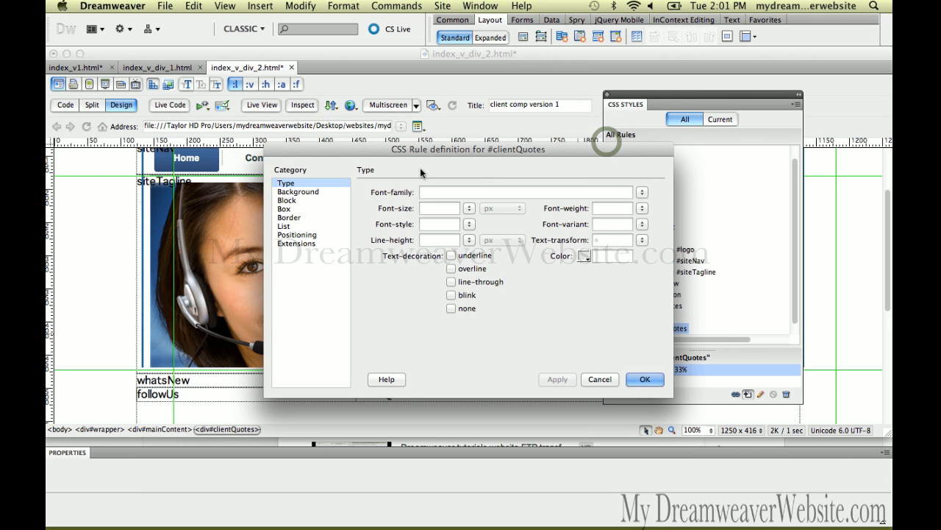
Step: Set the #clientQuotes box width to 66% and apply the rule
click(335, 208)
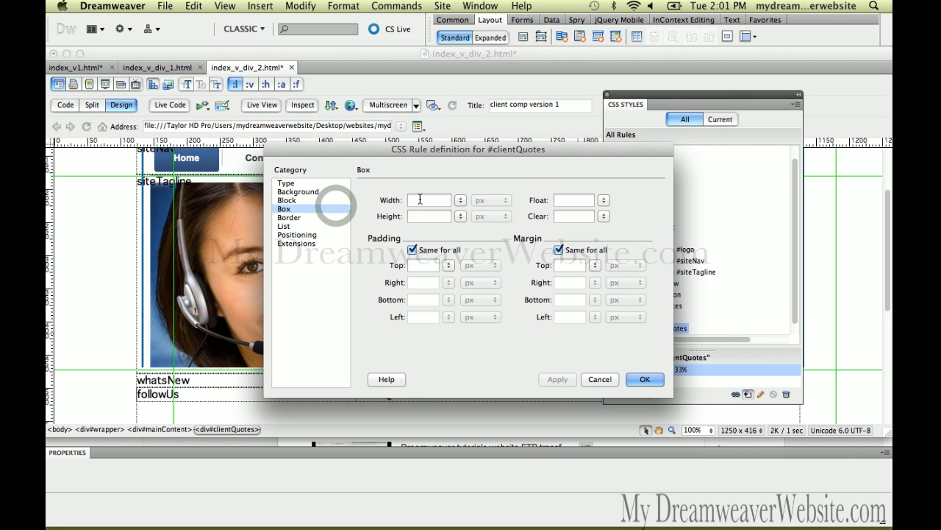
click(420, 199)
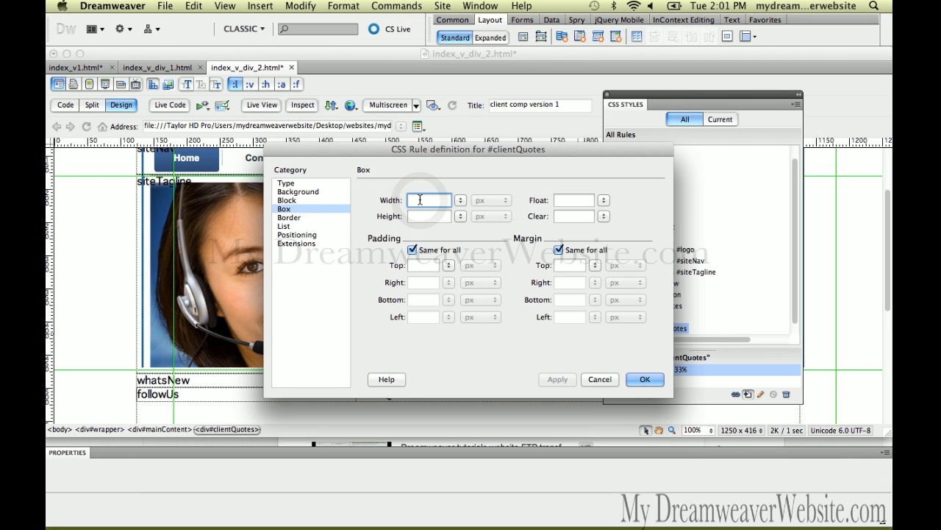
text(66)
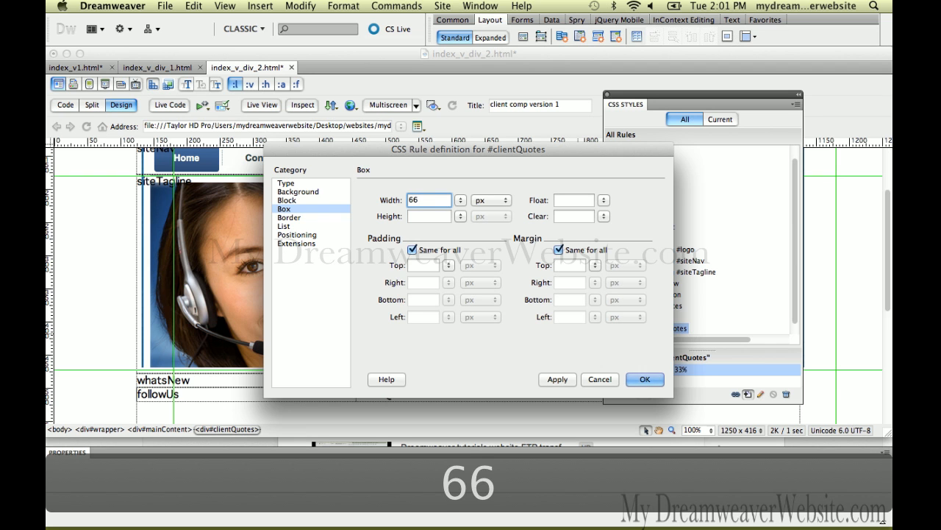
text(%)
click(645, 379)
Step: Assign the leftFloat class to the whole clientQuotes div and save the page
click(372, 395)
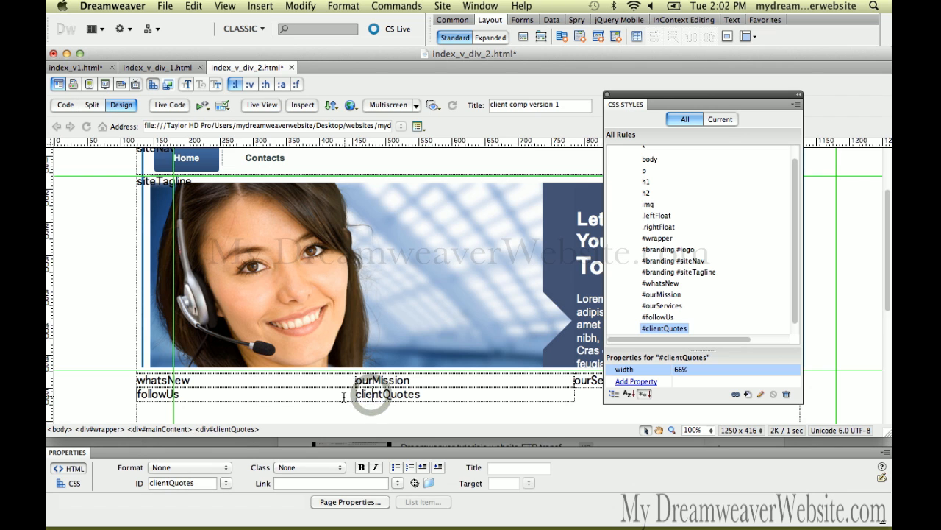
click(245, 430)
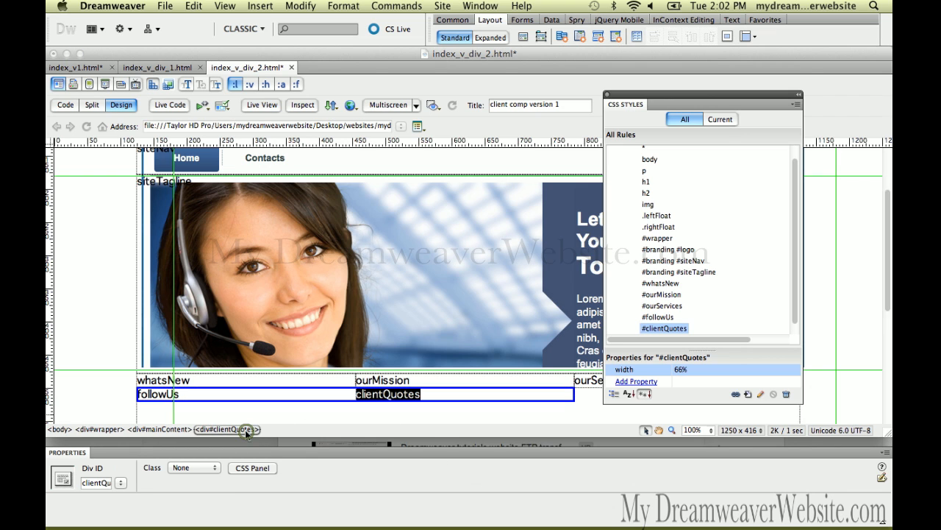
click(211, 466)
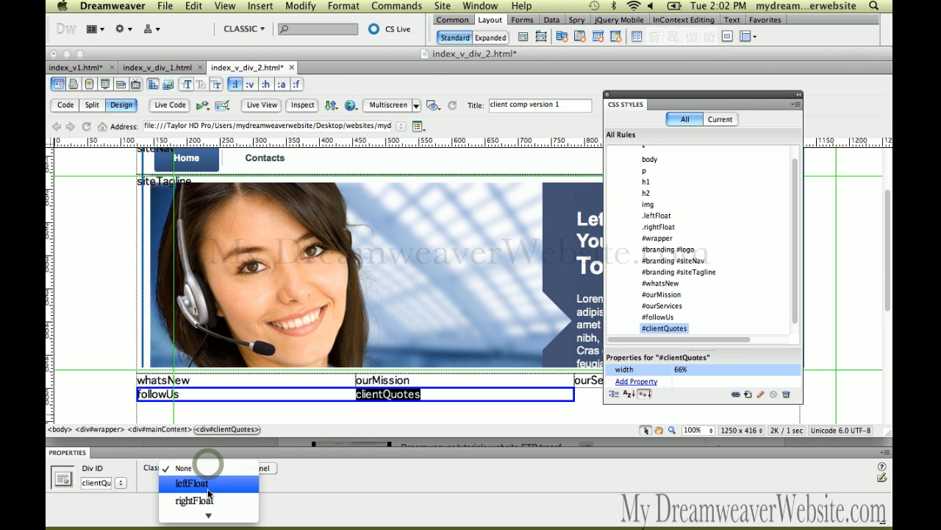
click(209, 490)
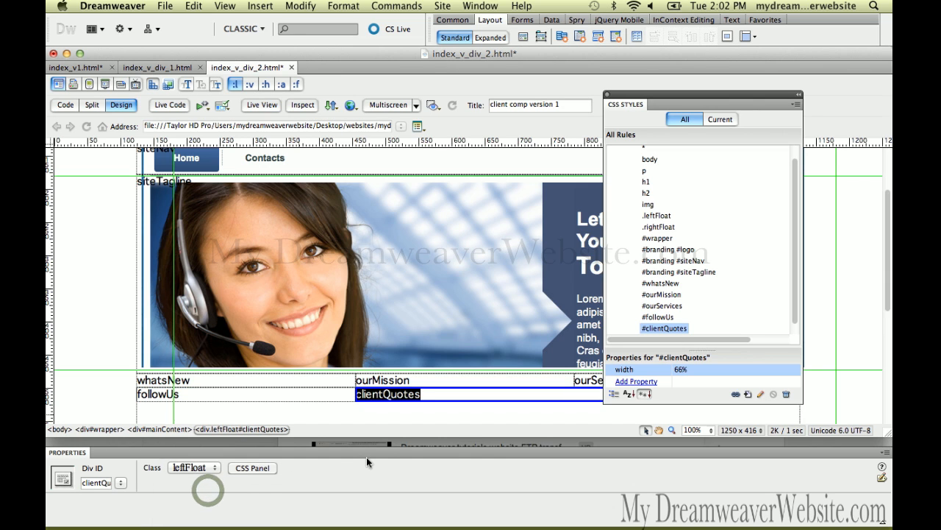
key(super+s)
key(super+s)
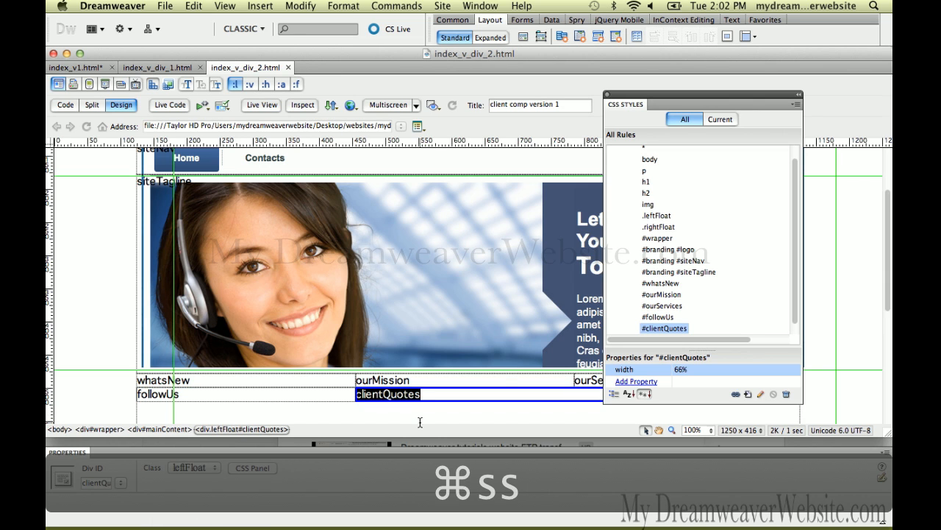
drag(675, 94, 731, 69)
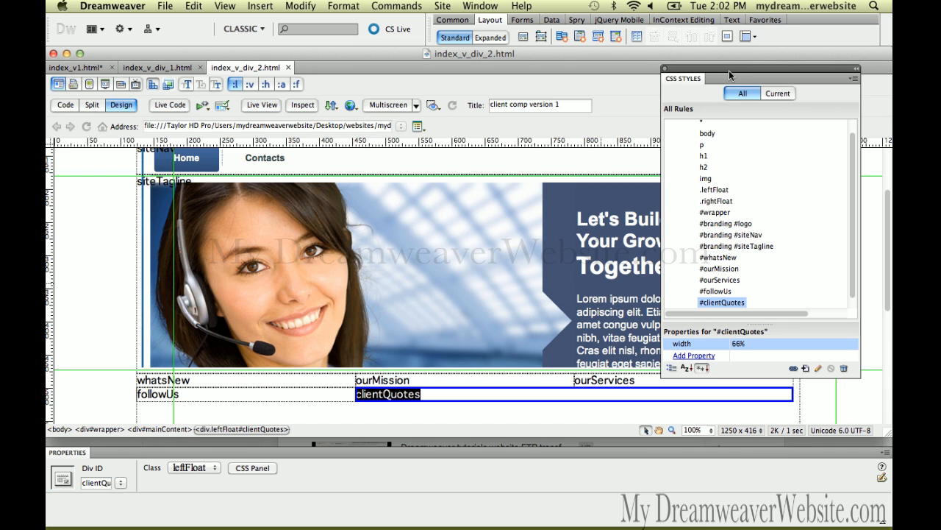
key(super+s)
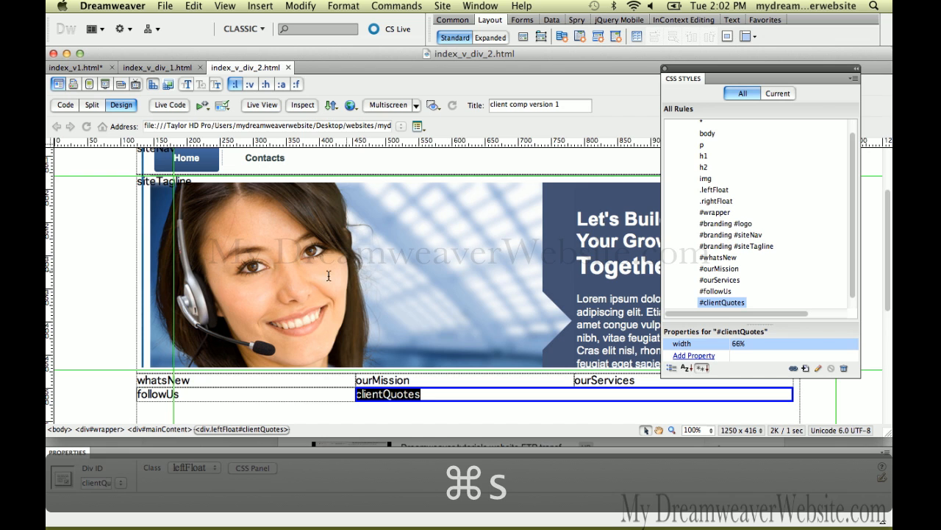
Step: Compare the column and footer divs with the annotated layout in index_v1.html, then return to index_v_div_2.html
click(191, 380)
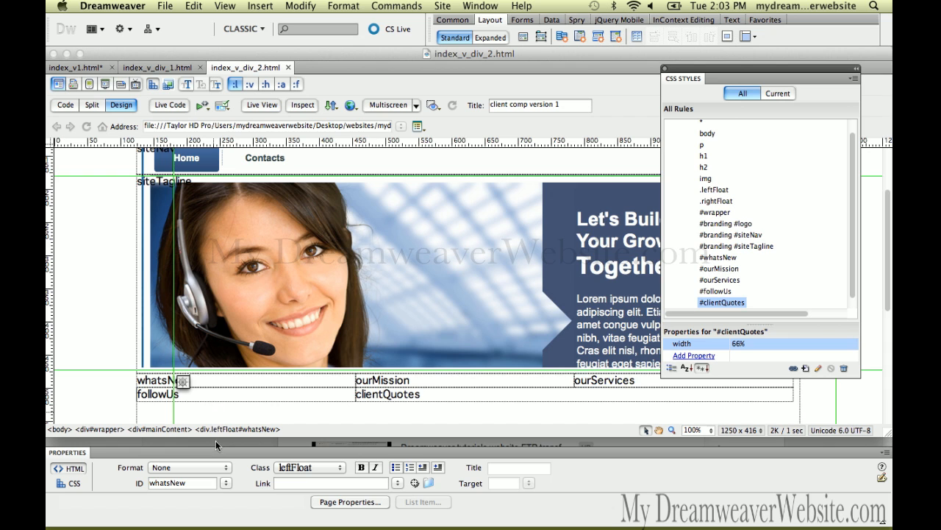
scroll(334, 317, down, 4)
scroll(334, 317, down, 5)
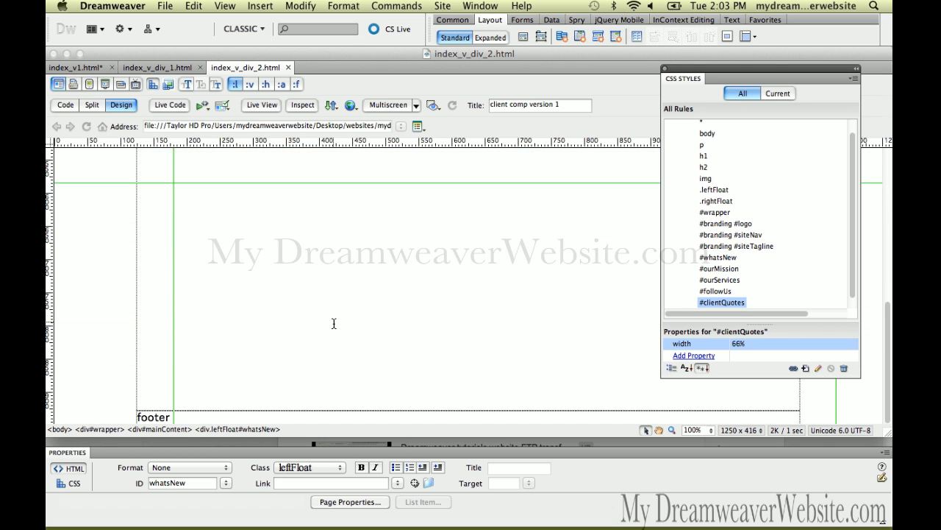
click(179, 417)
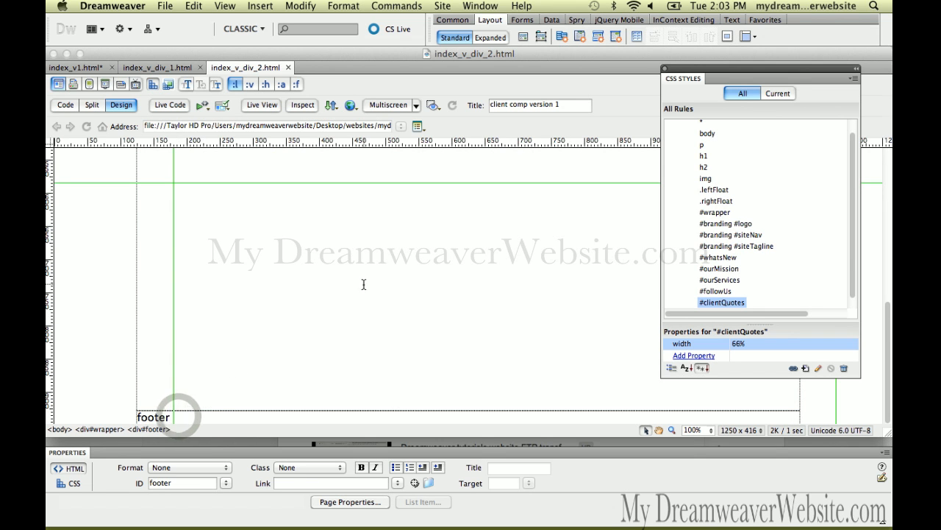
scroll(405, 267, up, 5)
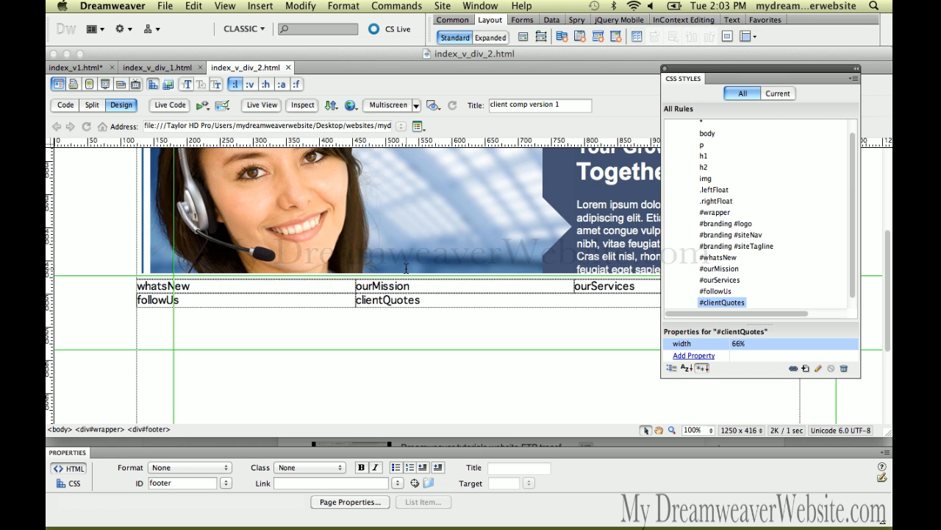
scroll(405, 268, down, 5)
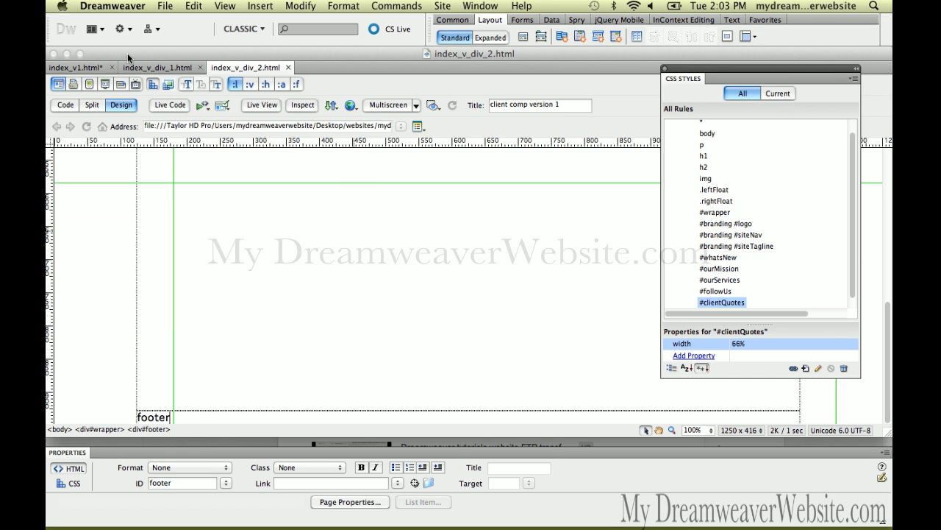
click(98, 68)
key(alt+F11)
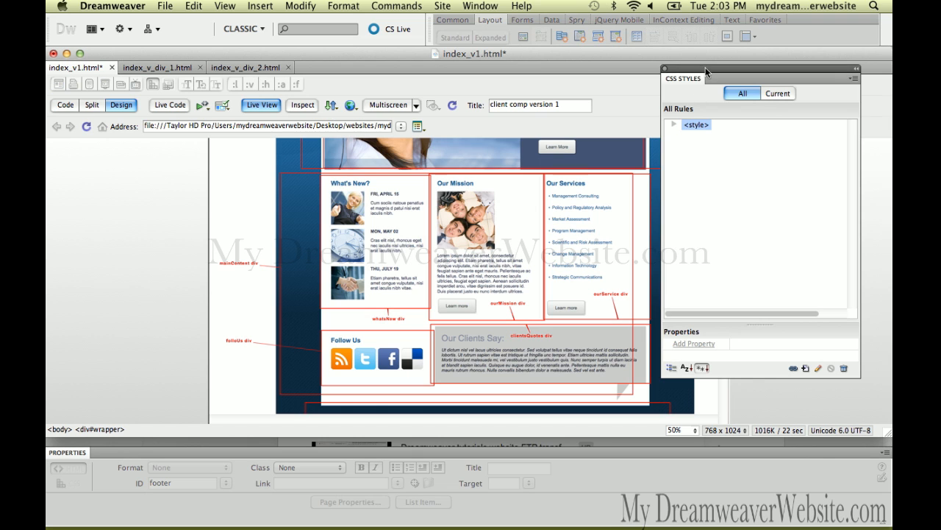
drag(708, 68, 794, 81)
drag(723, 225, 724, 160)
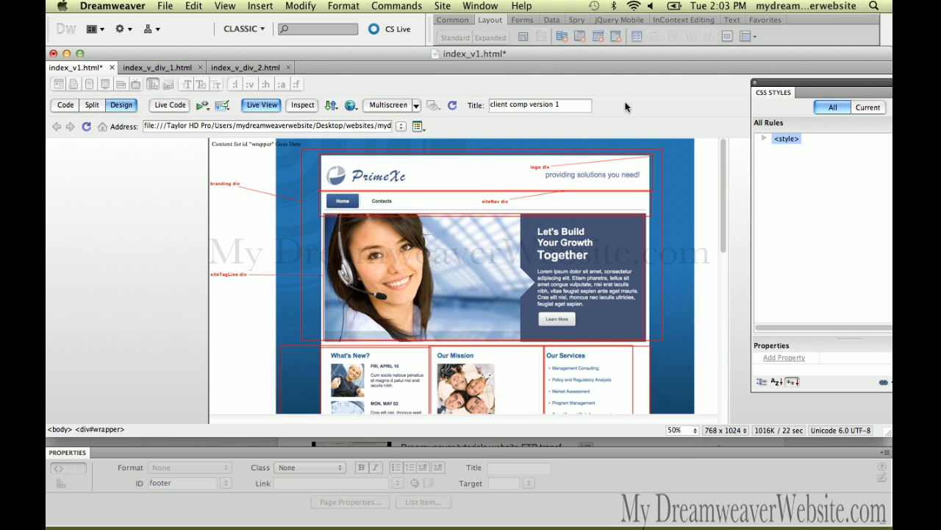
click(265, 72)
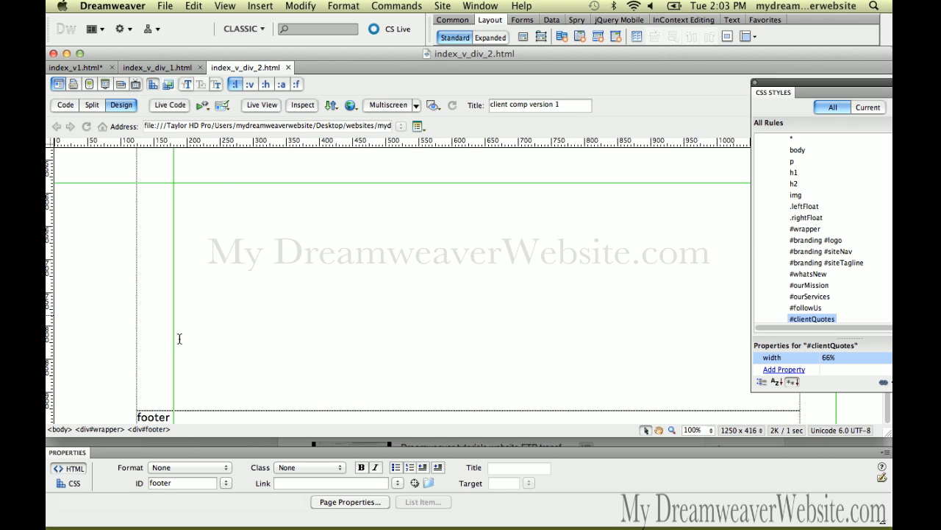
Step: Create a CSS rule for the footer div with its selector shortened to #footer
click(159, 417)
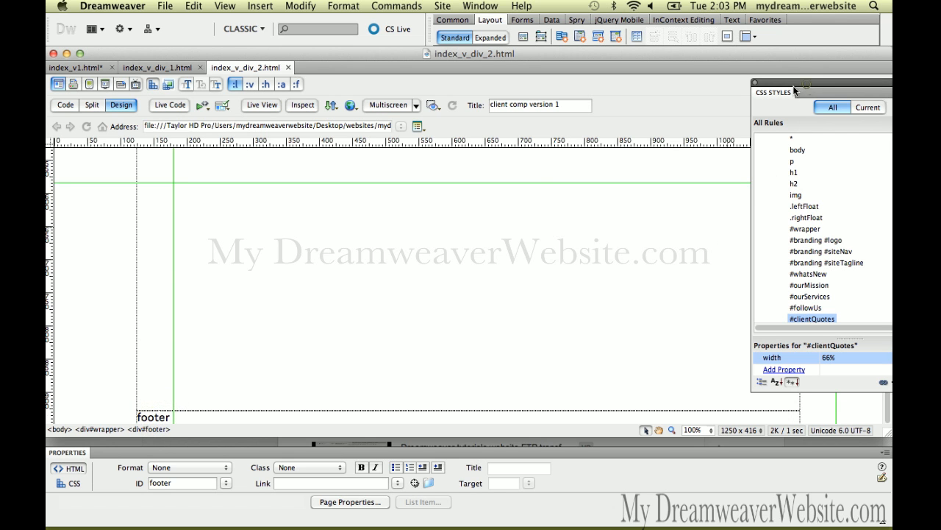
drag(806, 82, 595, 87)
click(687, 387)
click(411, 339)
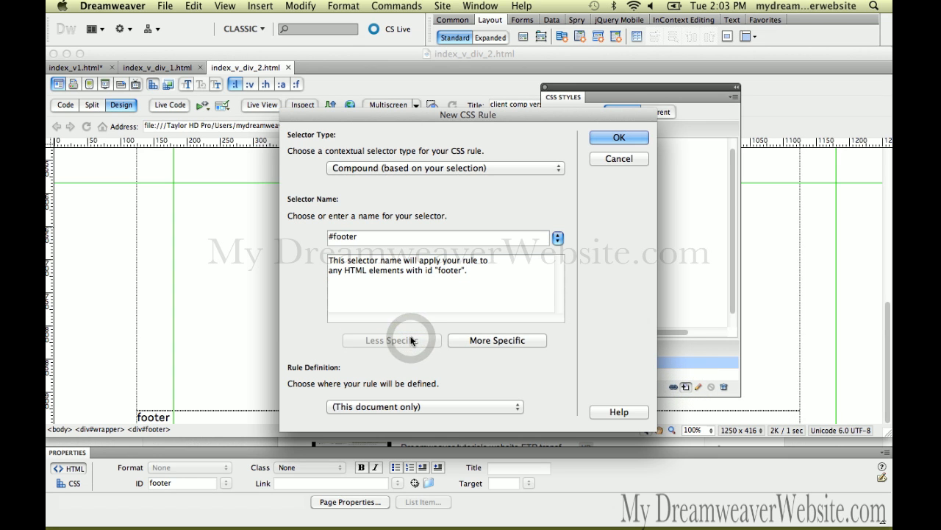
click(605, 140)
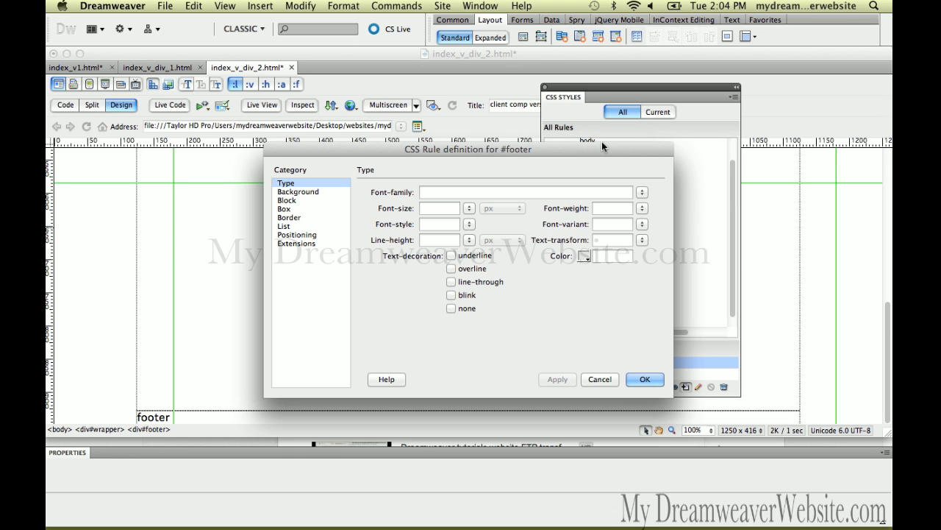
Step: Set the #footer type to font size 9 px, color #FFF and line height 50 px
click(447, 209)
text(9)
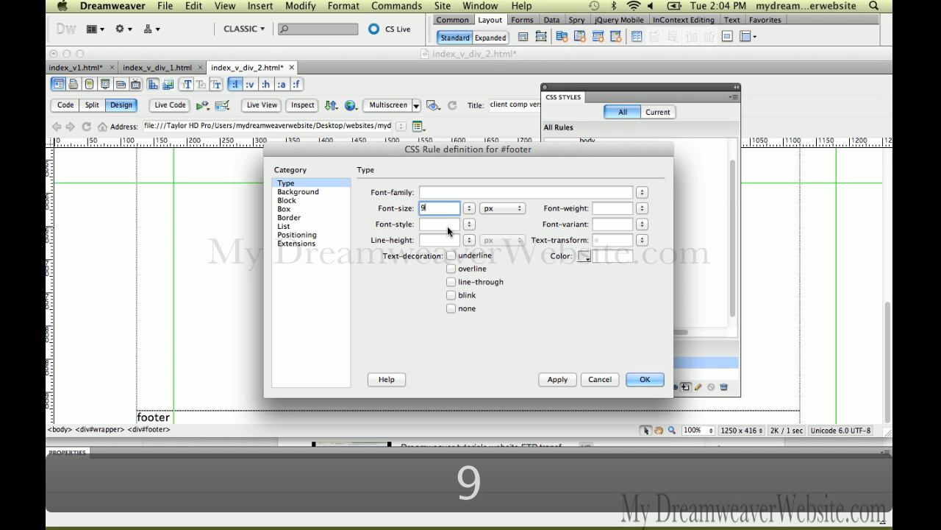
click(585, 256)
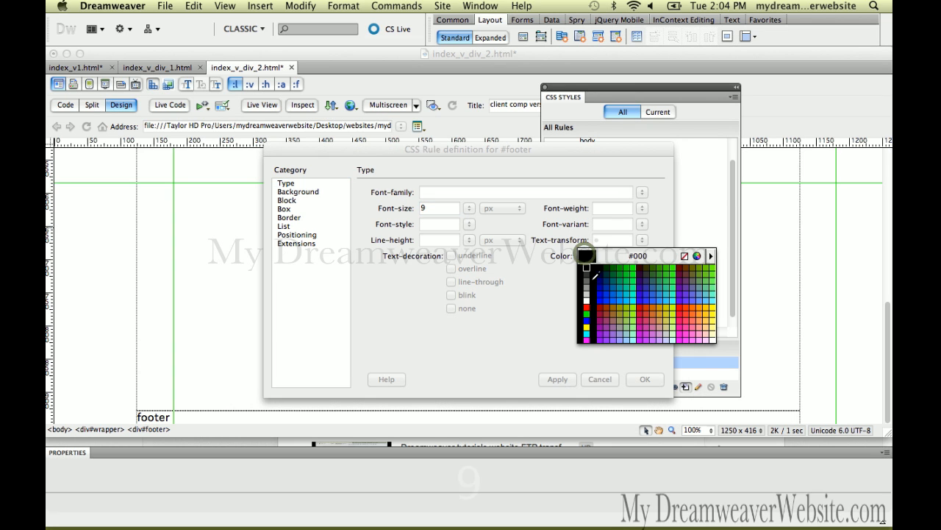
click(586, 303)
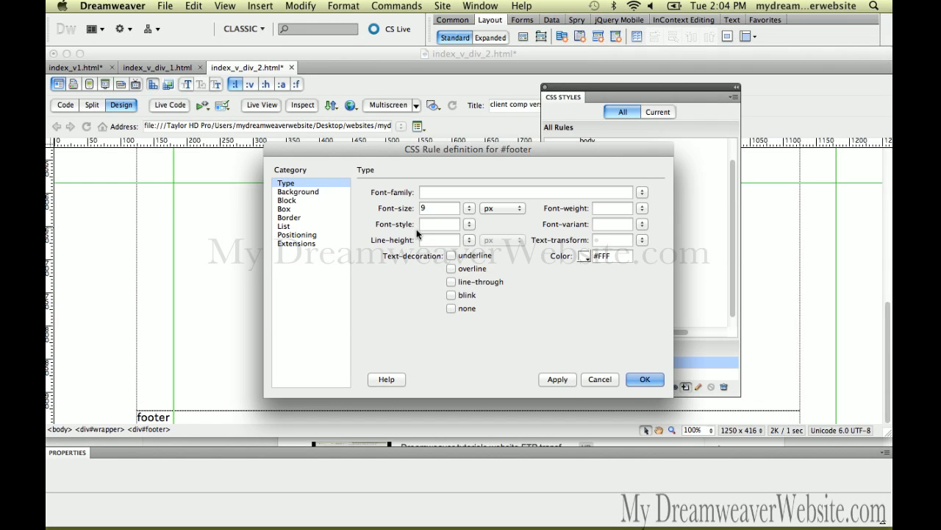
click(442, 237)
text(50)
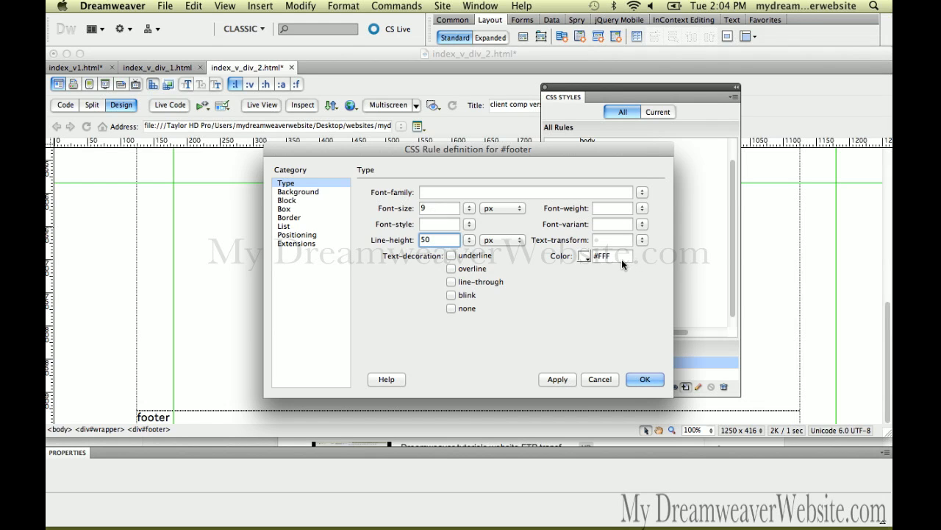
Step: Give the #footer rule a #000 background color and center its text alignment
click(312, 193)
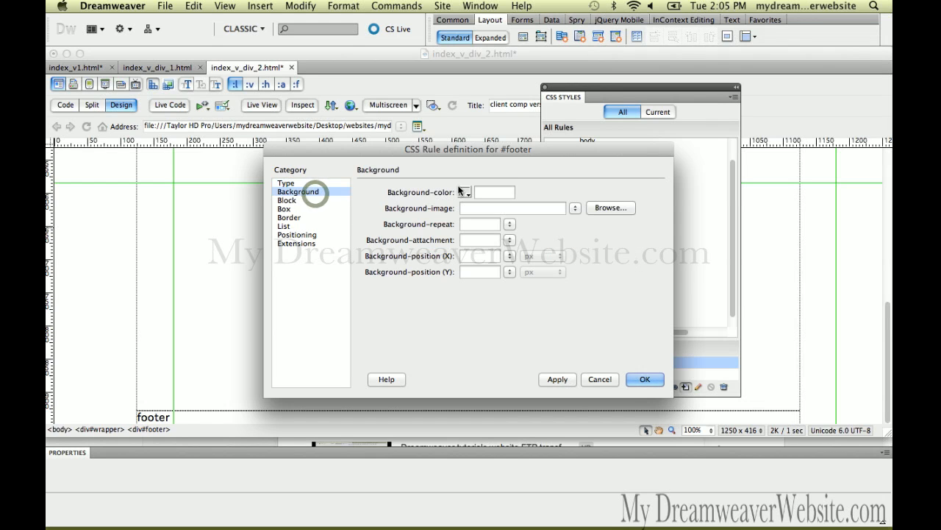
click(464, 192)
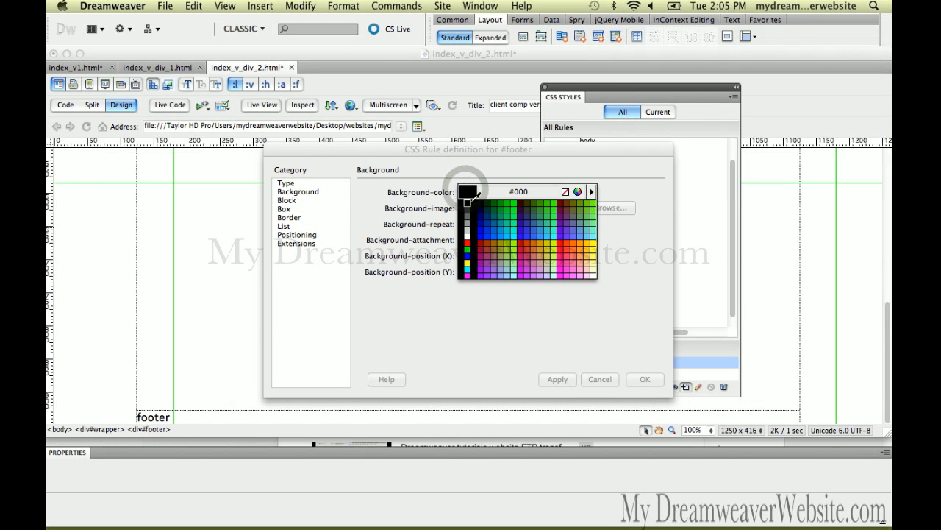
click(467, 200)
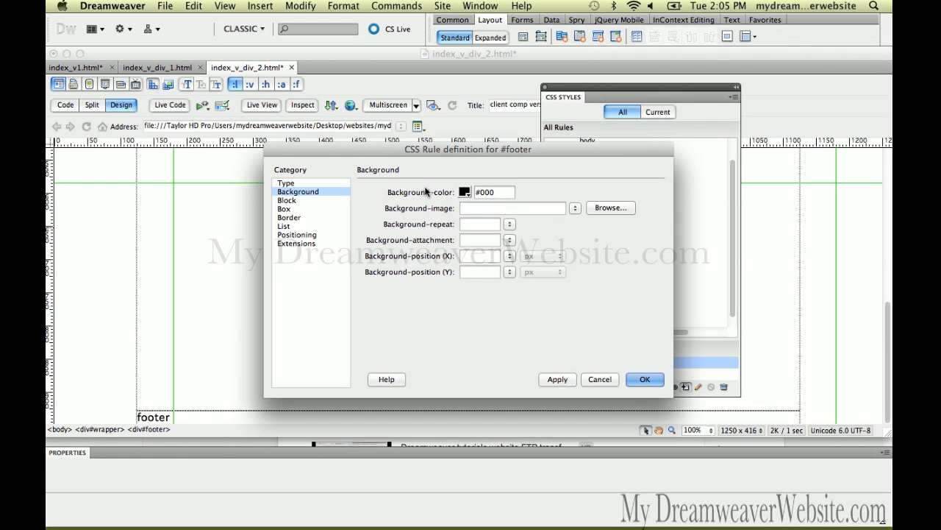
click(312, 203)
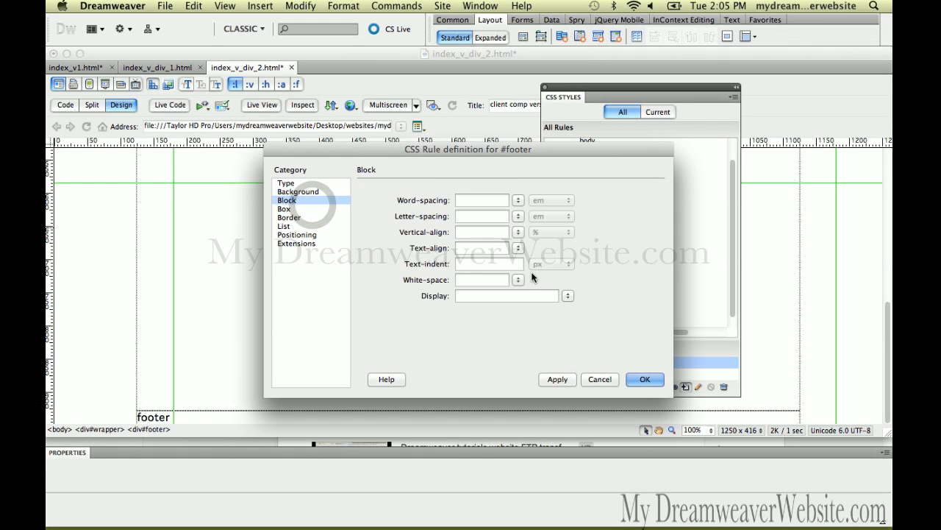
click(519, 249)
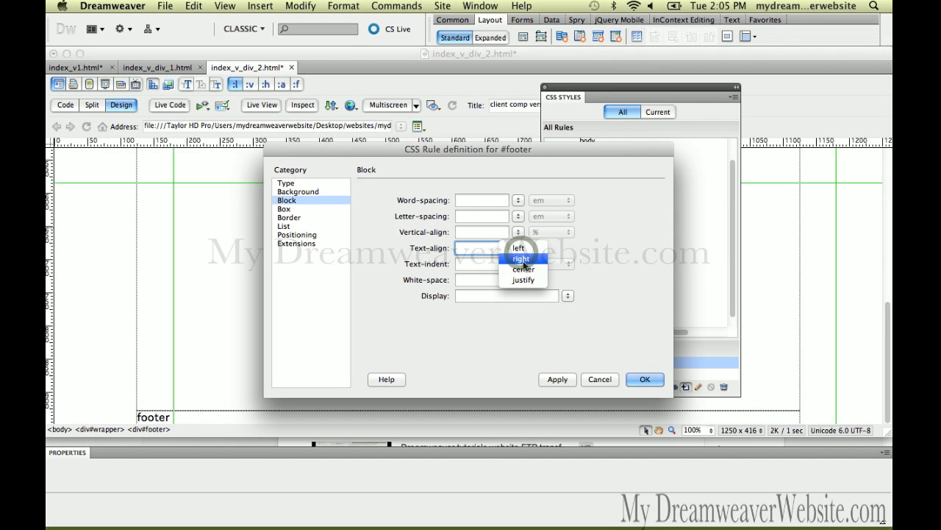
click(524, 269)
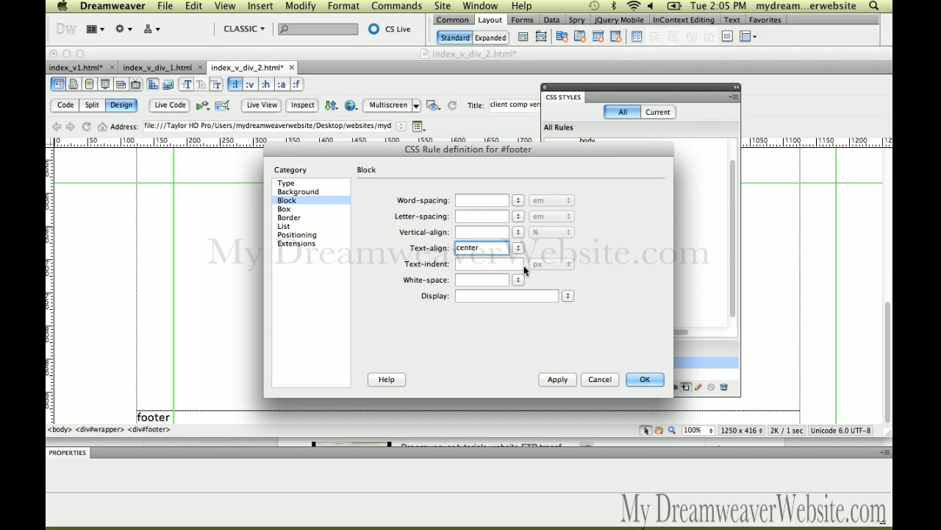
Step: Apply and confirm the #footer rule definition, and check the styled footer in the page
click(561, 378)
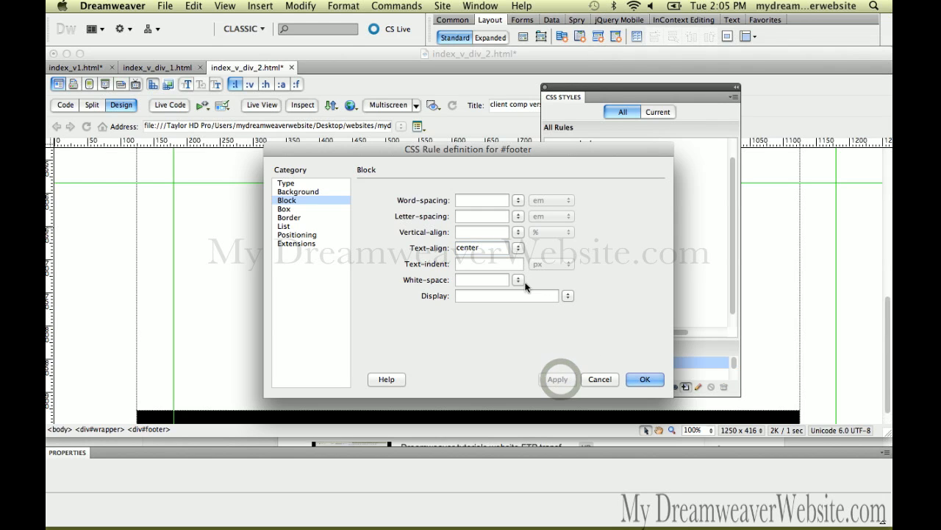
drag(443, 149, 497, 102)
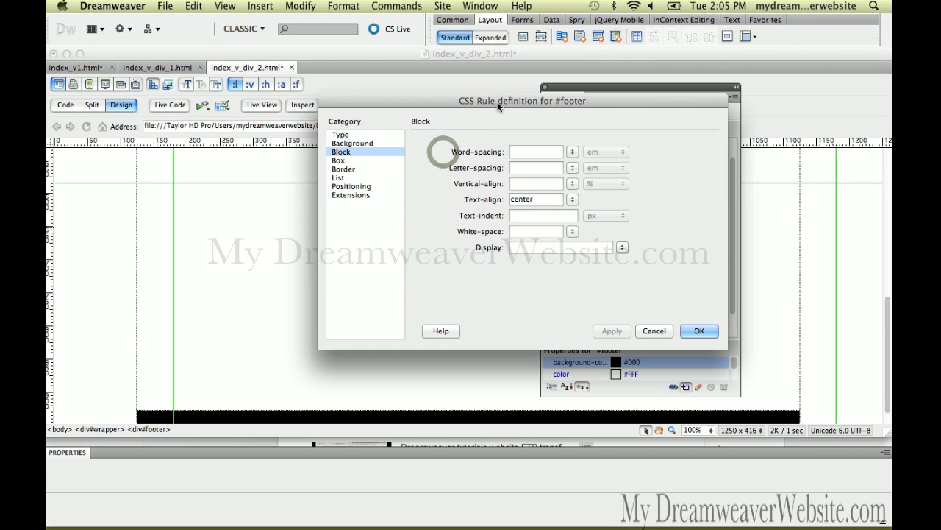
click(712, 332)
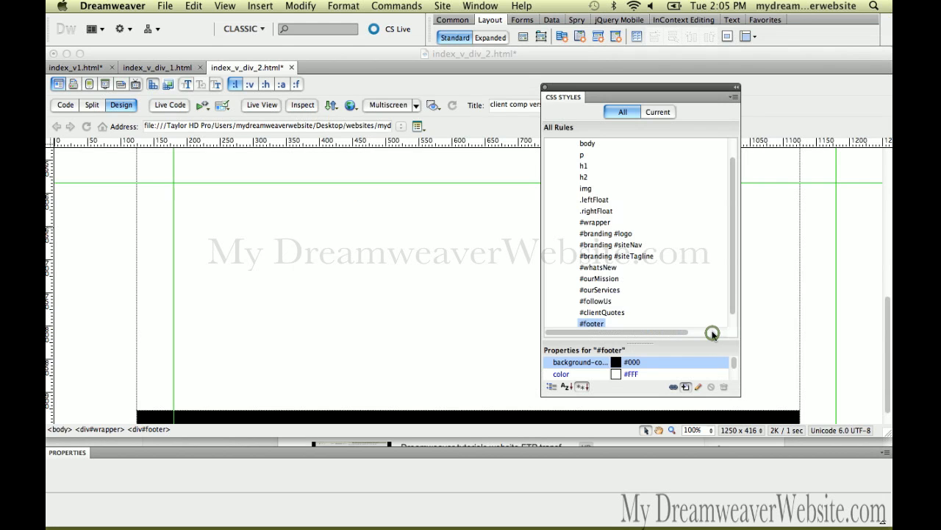
drag(888, 326, 888, 354)
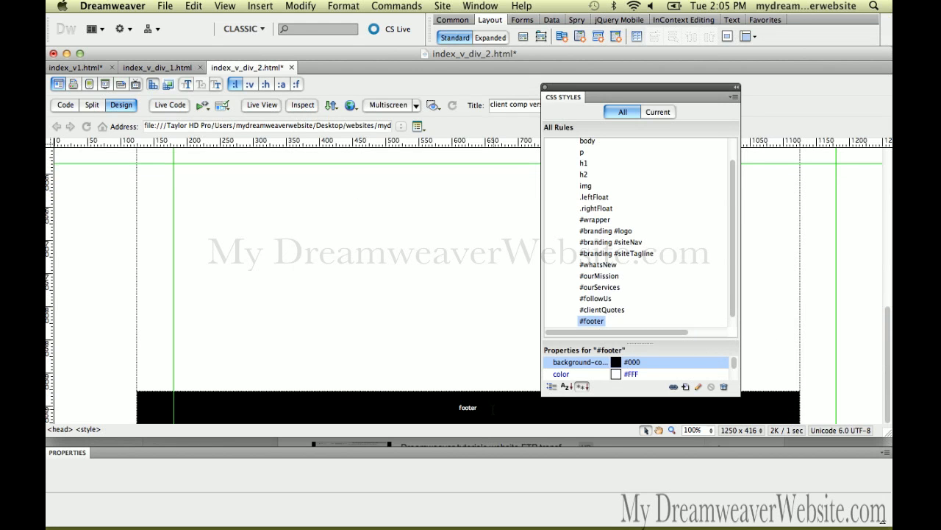
Step: Set the #footer rule's Clear property to both and save index_v_div_2.html
double_click(587, 323)
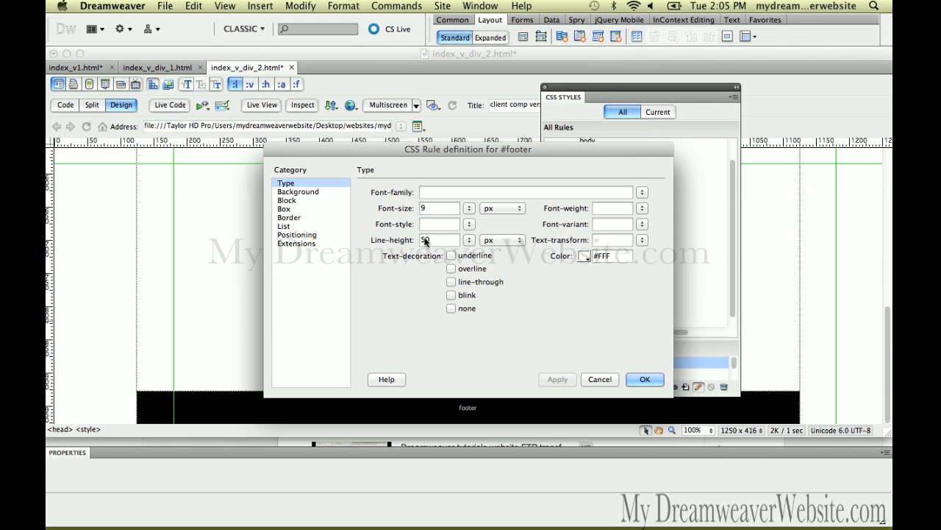
click(321, 200)
click(326, 209)
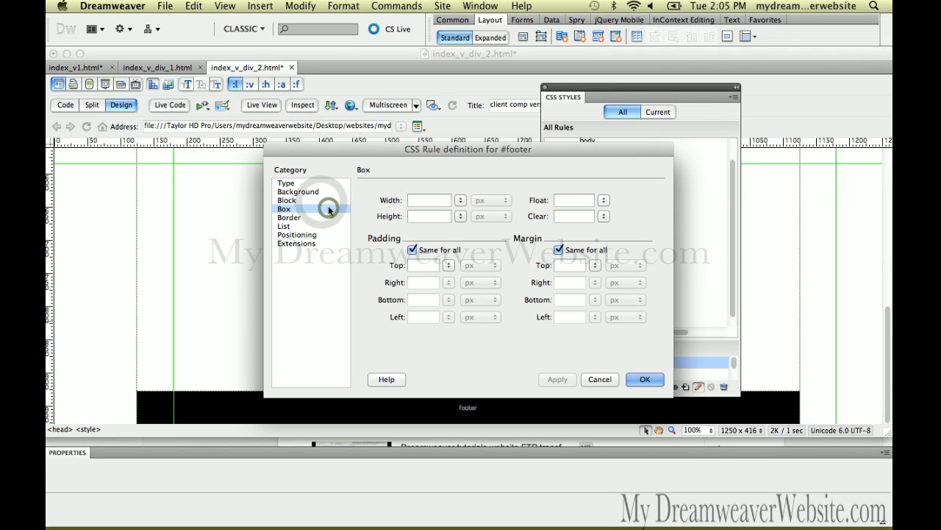
click(608, 217)
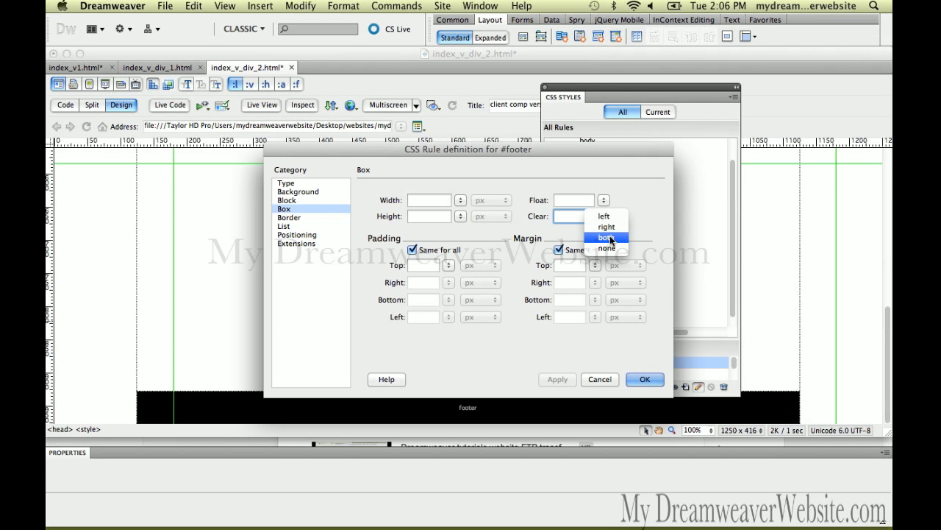
click(610, 237)
click(645, 379)
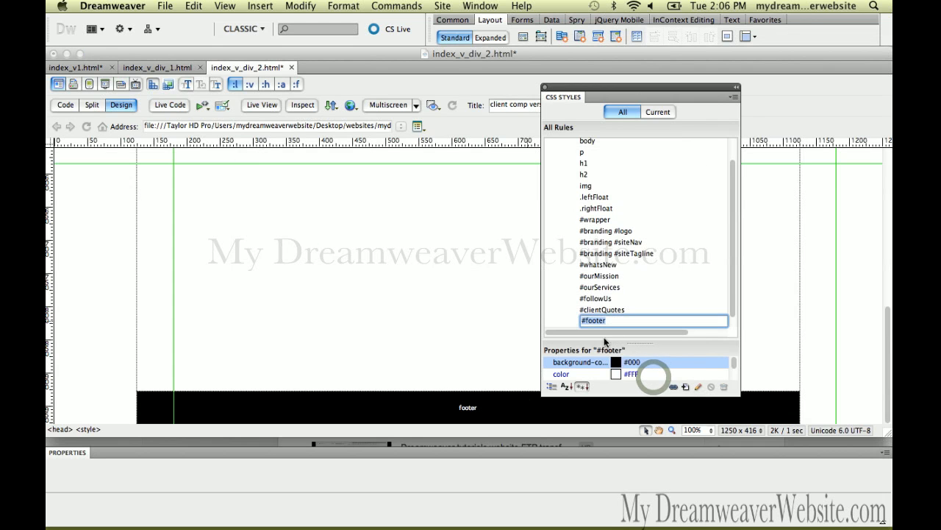
click(489, 301)
key(super+s)
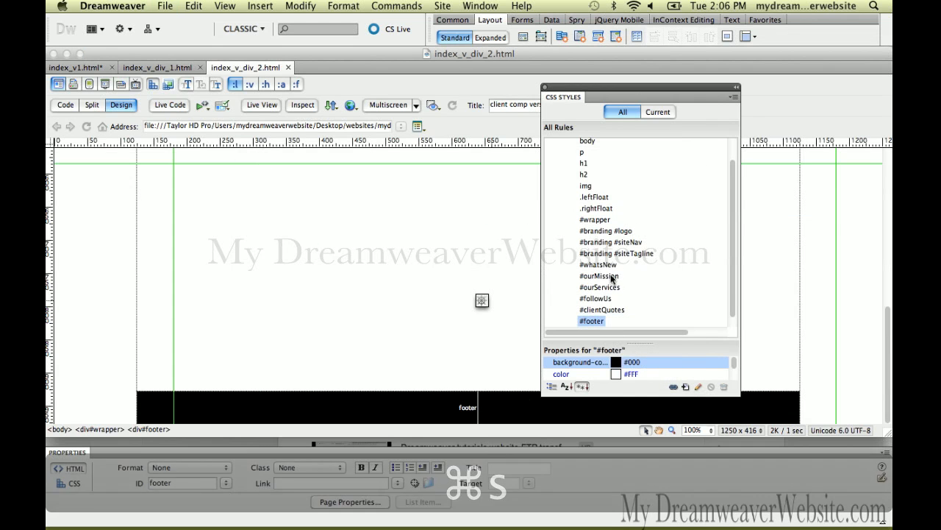
Step: Check the box settings of the #wrapper rule, leave its height empty, and save the page
double_click(601, 322)
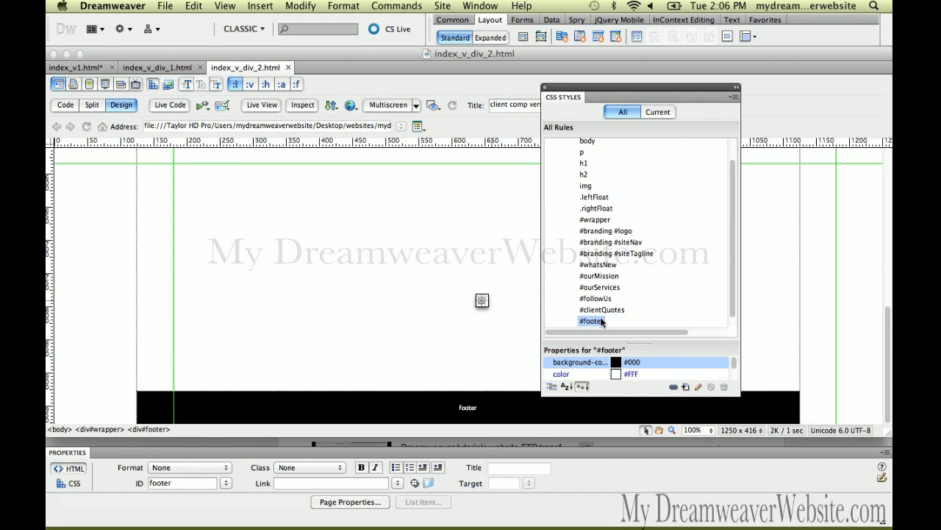
double_click(597, 220)
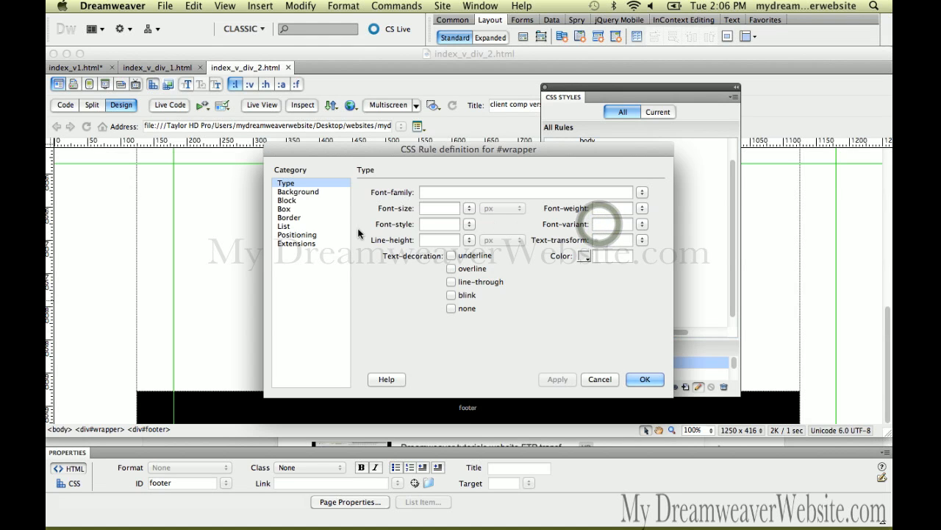
click(315, 209)
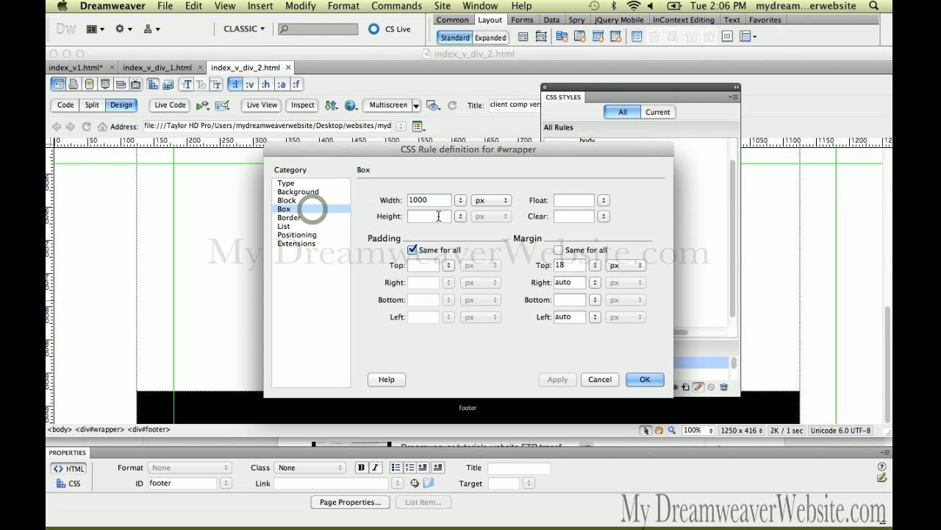
click(439, 215)
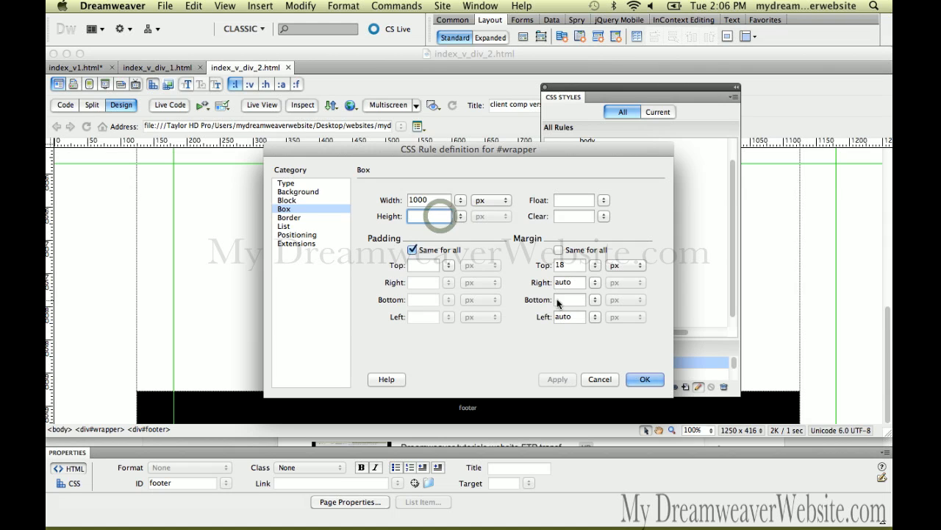
click(651, 378)
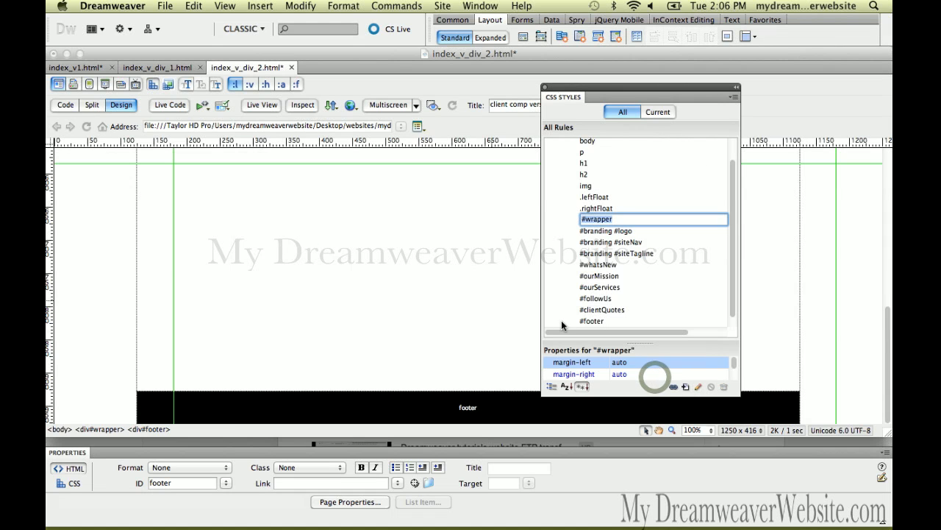
key(super+s)
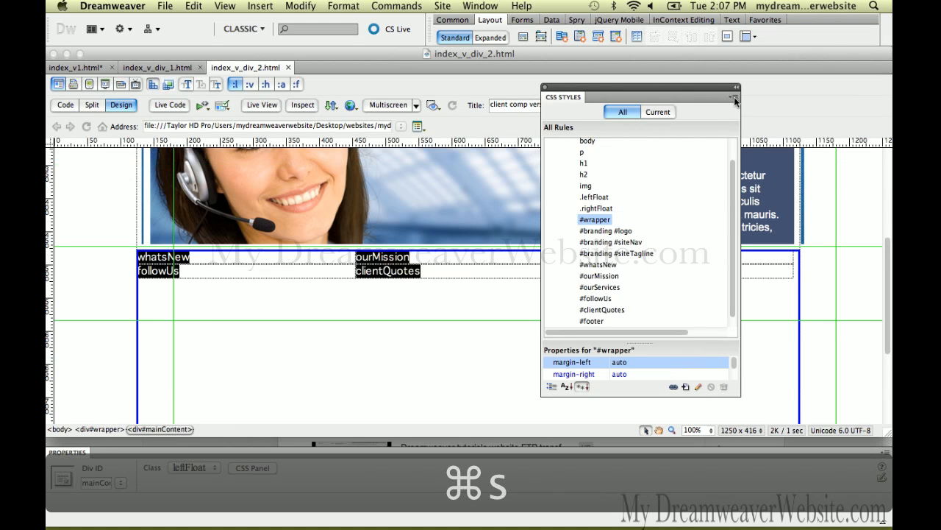
Step: Move the CSS Styles panel aside to uncover the main content columns
drag(653, 85, 709, 86)
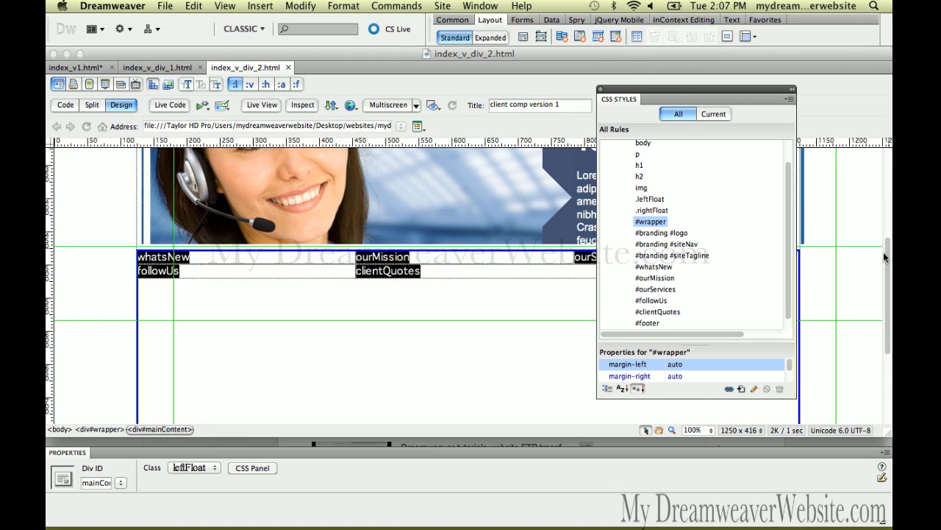
drag(888, 259, 890, 220)
drag(695, 91, 804, 96)
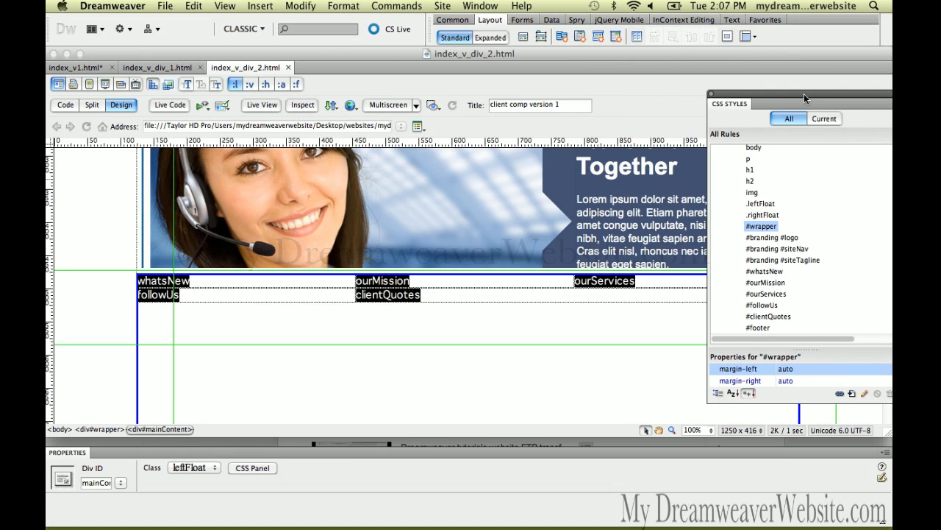
Step: Hide and restore all visual aids, and turn on CSS Layout Backgrounds for the page
key(super+shift+i)
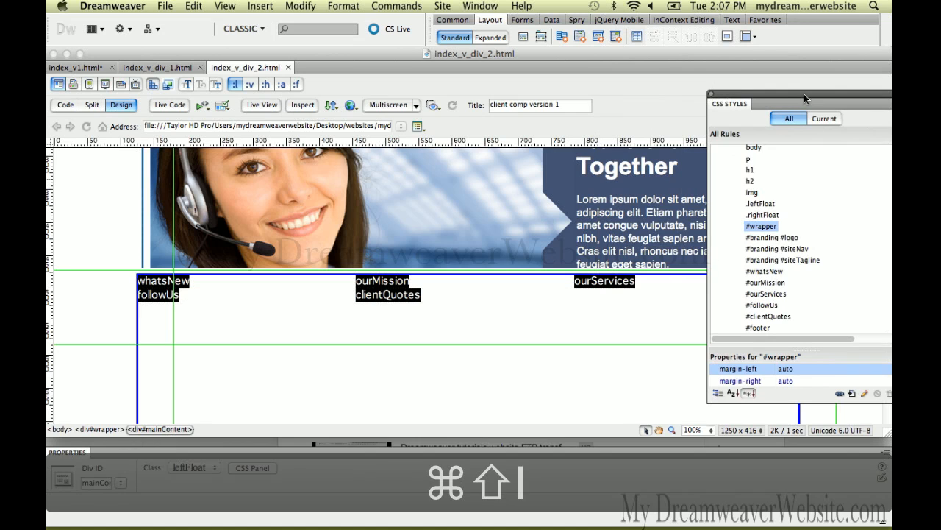
click(434, 105)
click(447, 99)
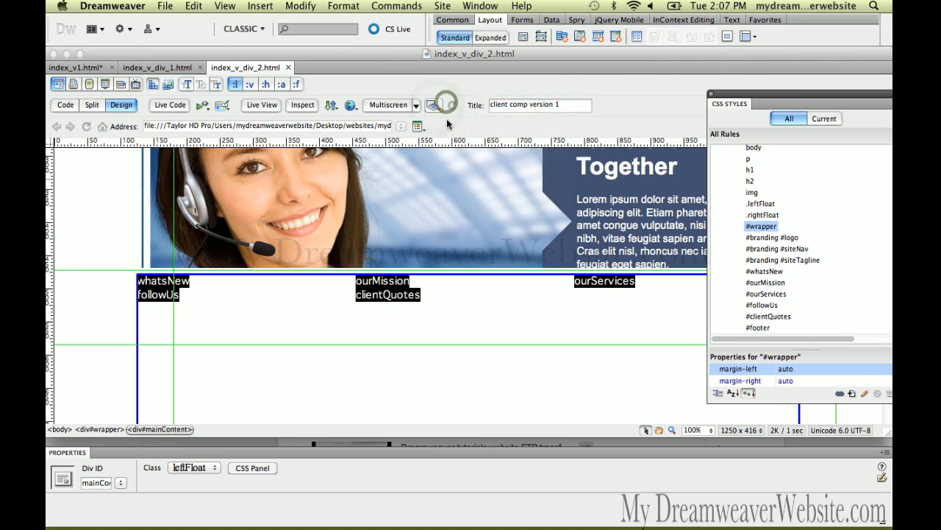
click(434, 105)
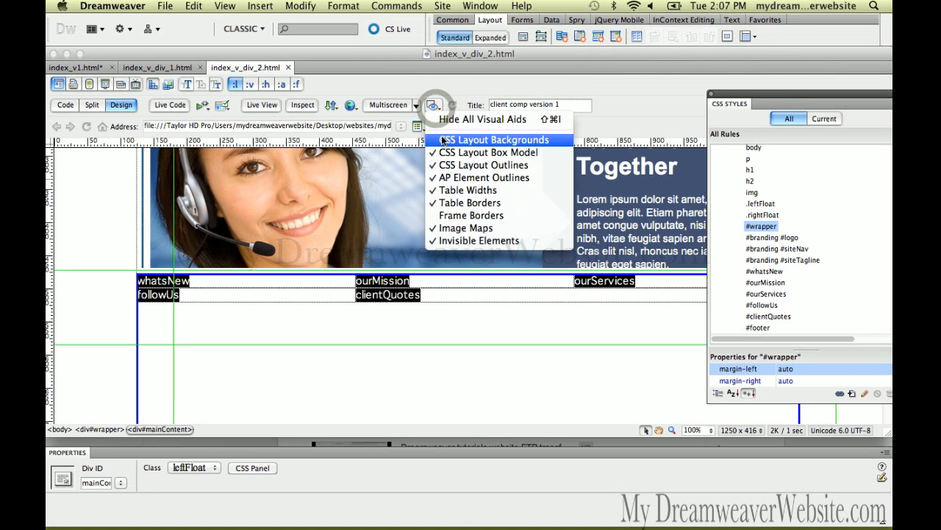
click(443, 140)
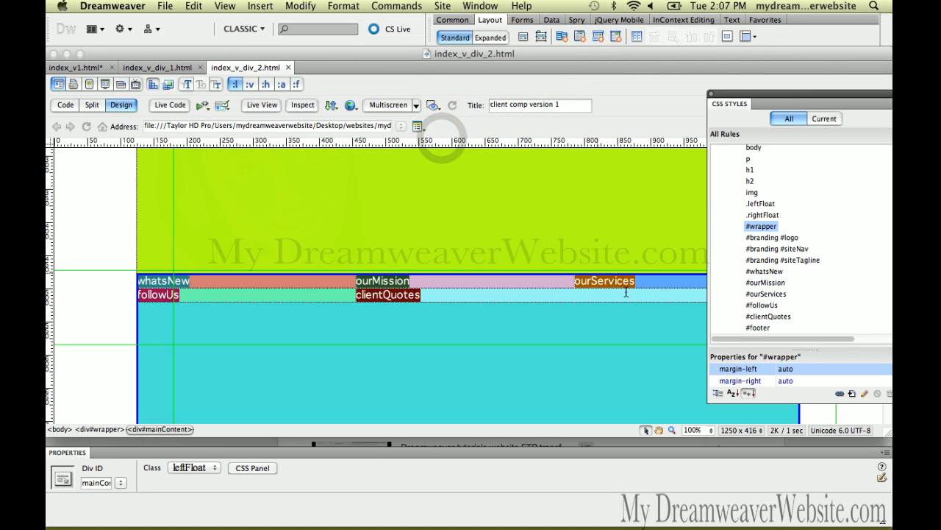
Step: Examine the colored layout blocks of the page's divs, from the footer up to the logo header, including the distances between guides
scroll(652, 315, down, 5)
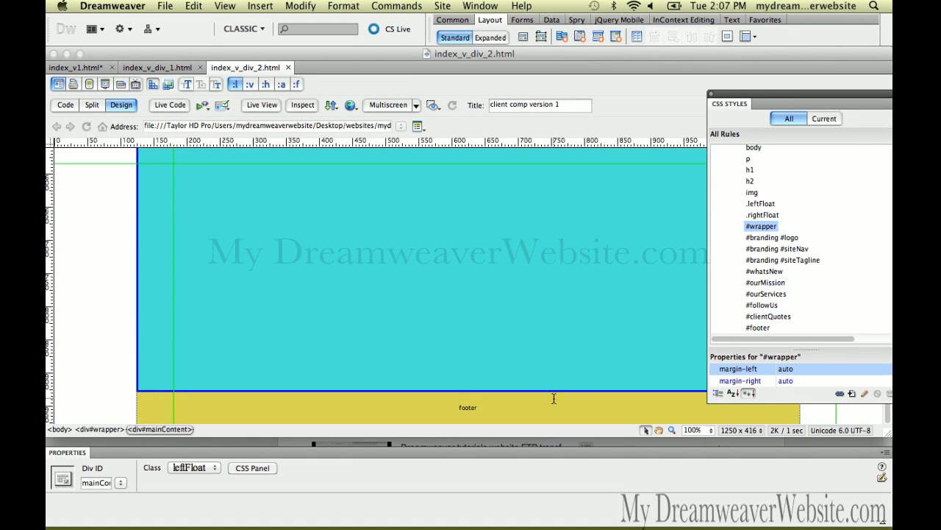
scroll(553, 397, up, 3)
mouse_move(478, 384)
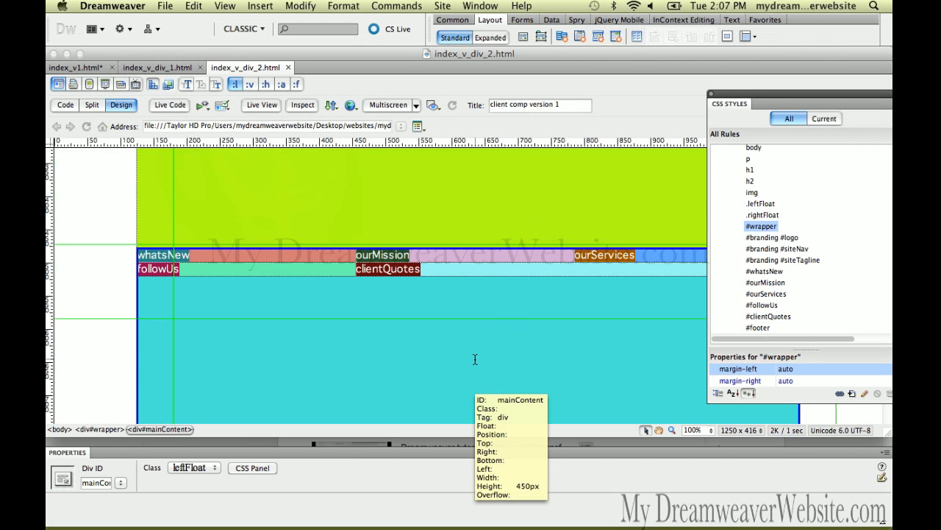
scroll(475, 359, up, 5)
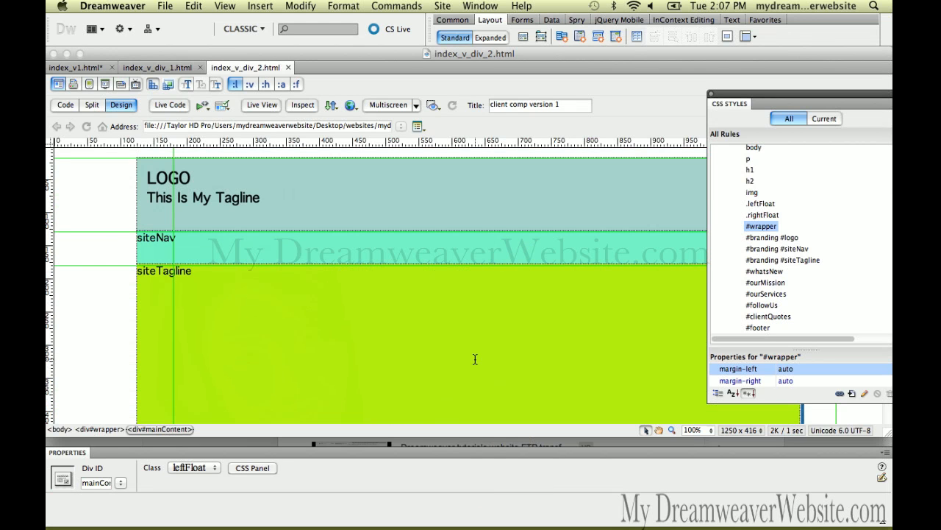
key(super)
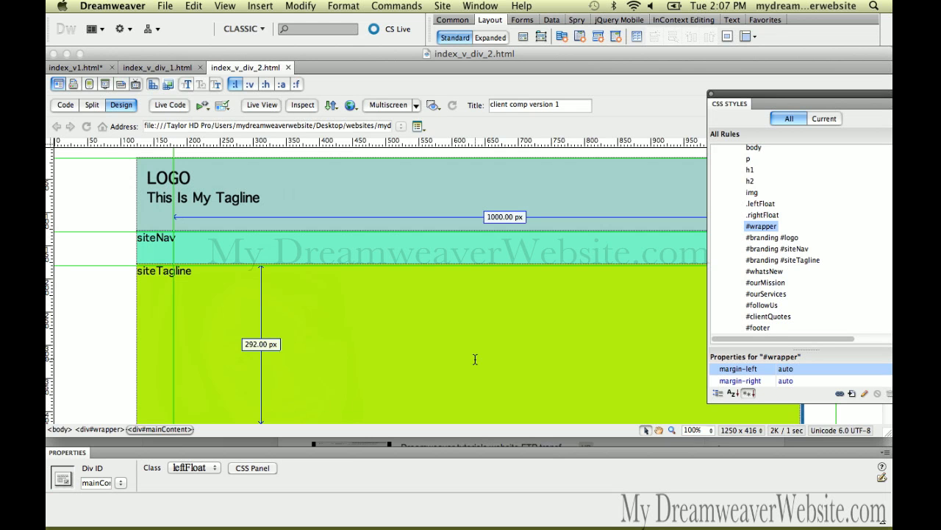